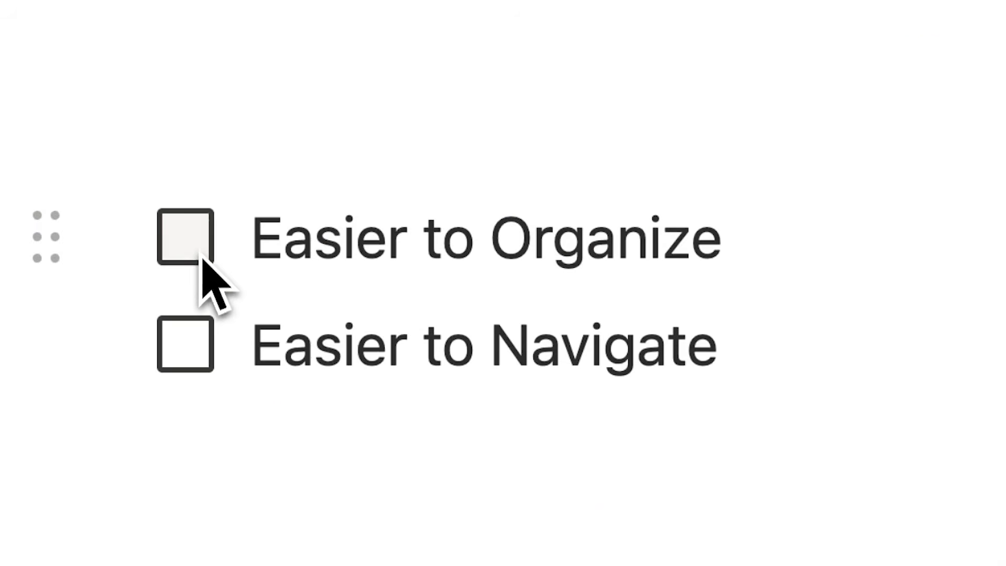
# Step: Tick off the to-dos "Easier to Organize" and "Easier to Navigate"
pyautogui.click(202, 257)
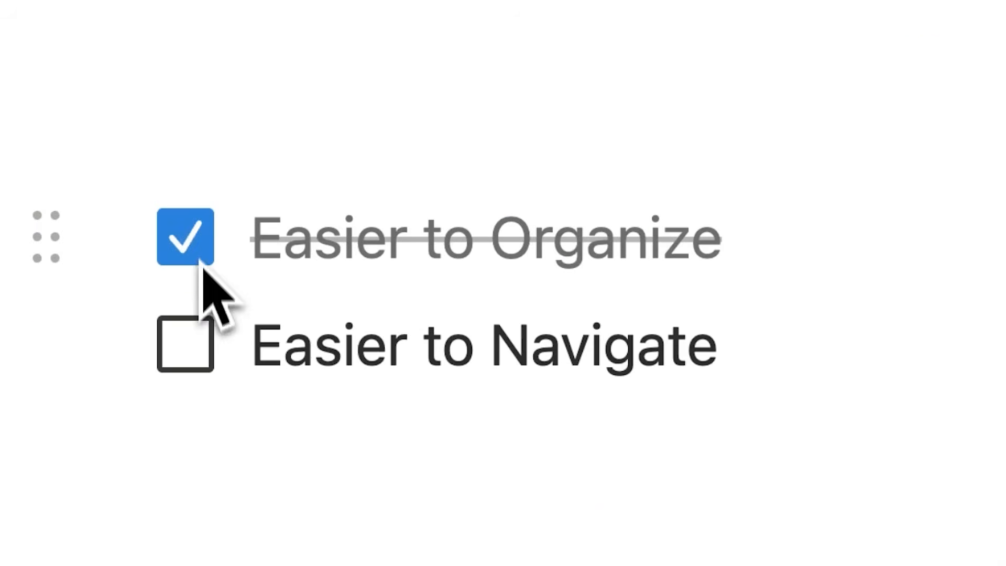
pyautogui.click(200, 360)
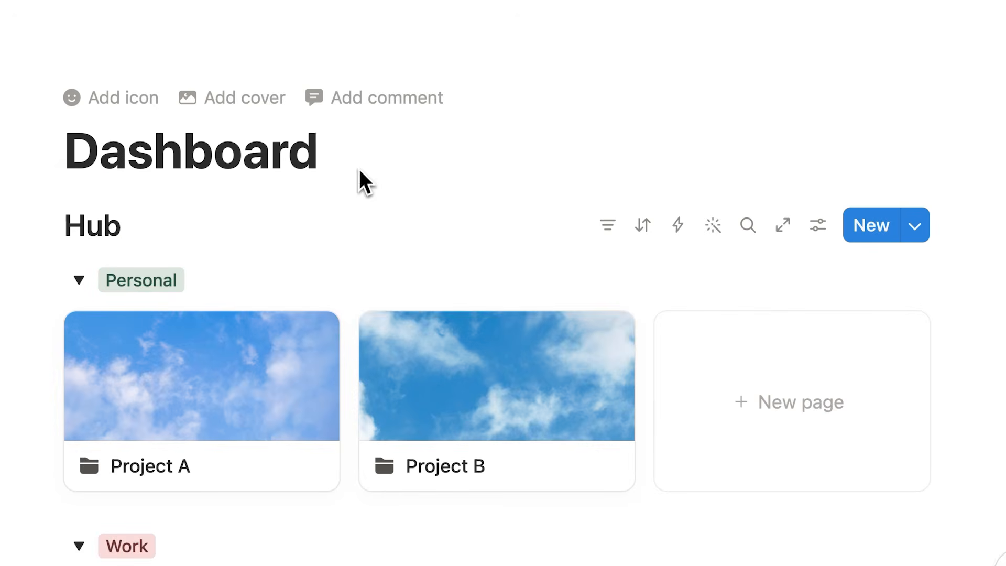
# Step: Replace the page title "Subscribe" with "Let’s div"
pyautogui.moveTo(359, 180); pyautogui.dragTo(14, 173)
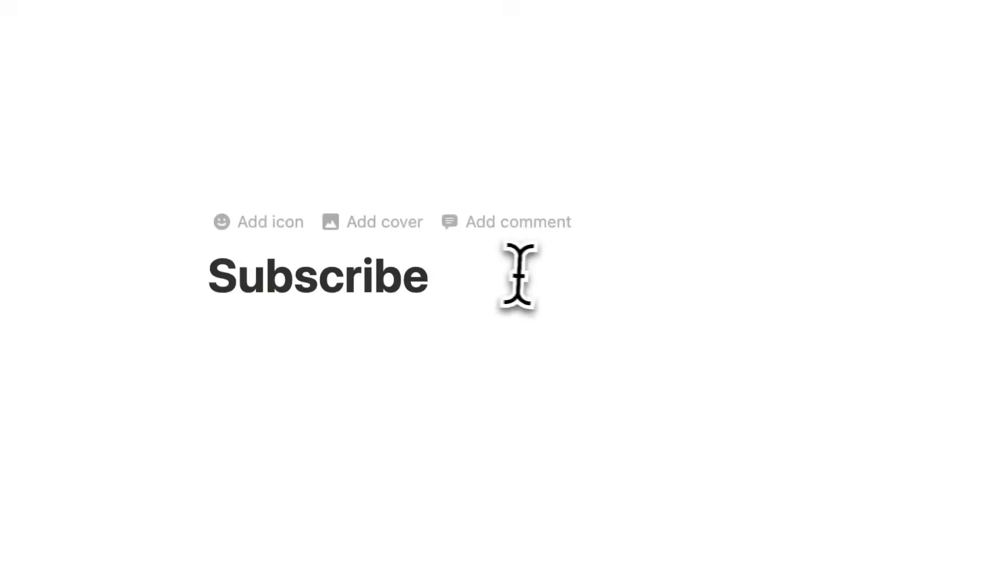
pyautogui.moveTo(519, 275); pyautogui.dragTo(135, 265)
pyautogui.write('Let’s div')
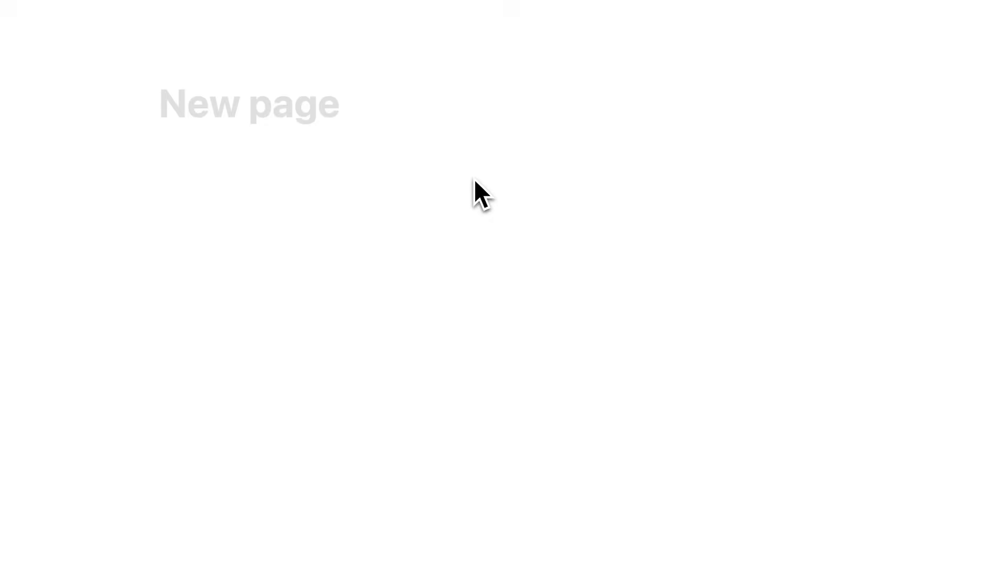
# Step: Insert a sub-page titled "Project A" in the new page and title the parent page "Dashboard"
pyautogui.click(474, 180)
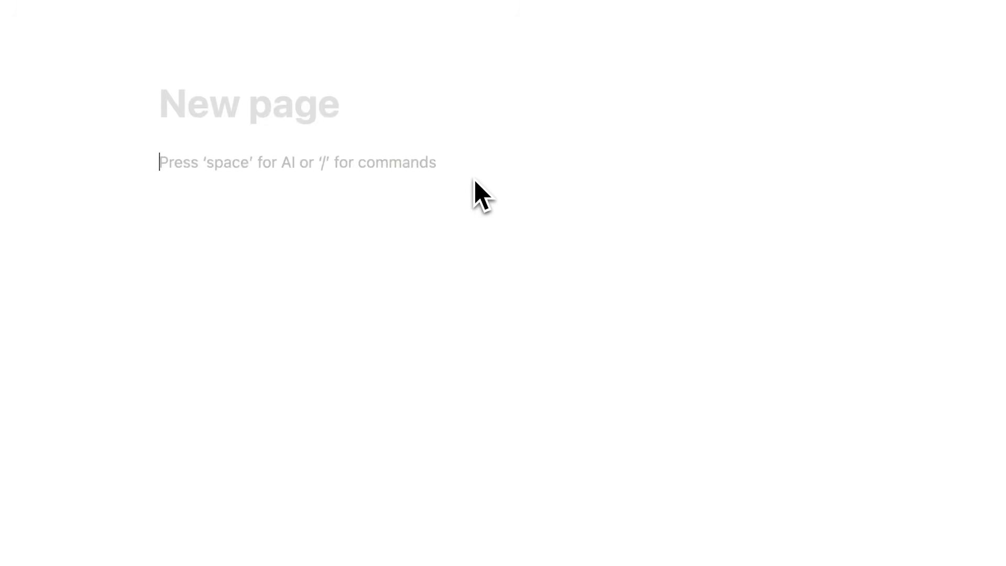
pyautogui.write('/page')
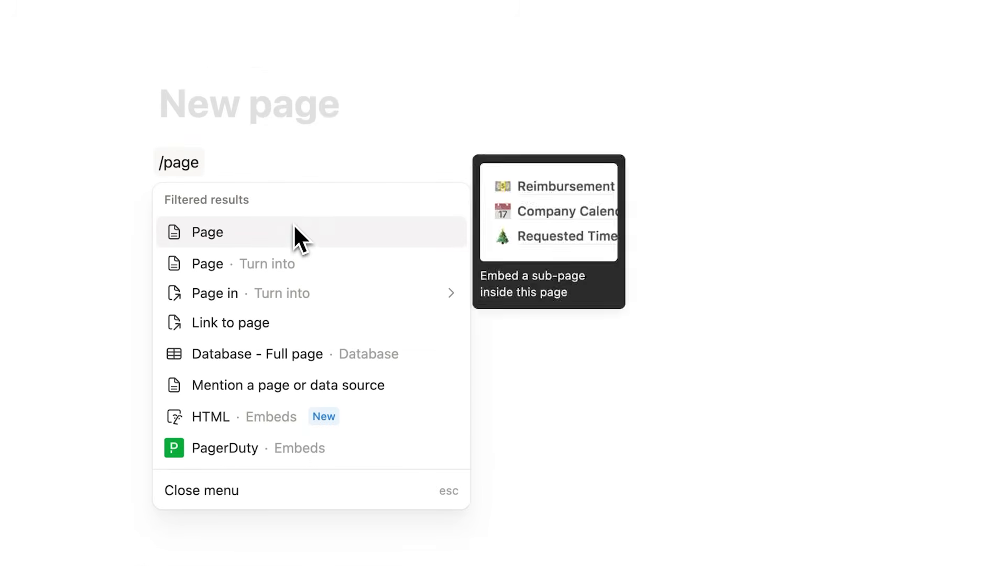
pyautogui.click(294, 225)
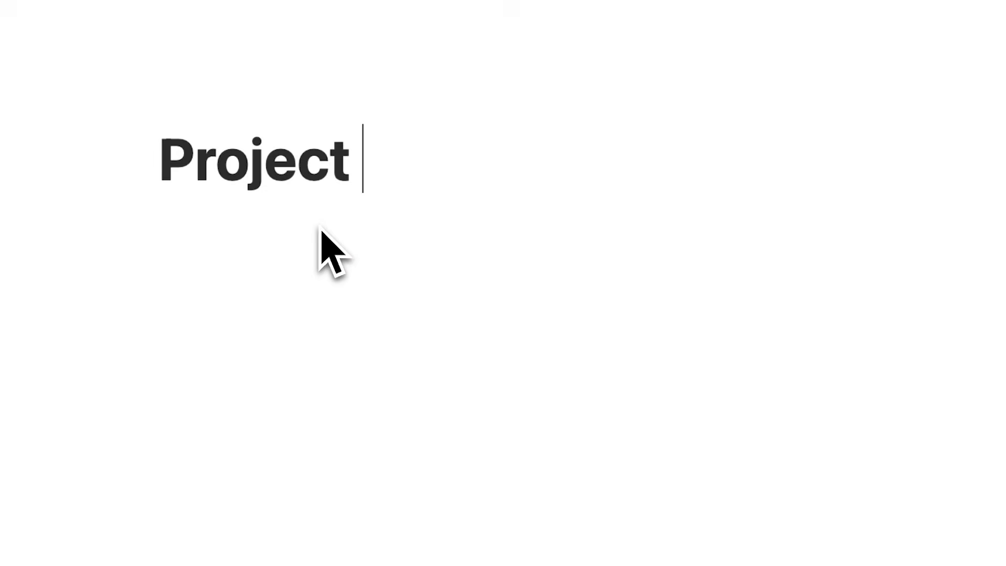
pyautogui.write('A')
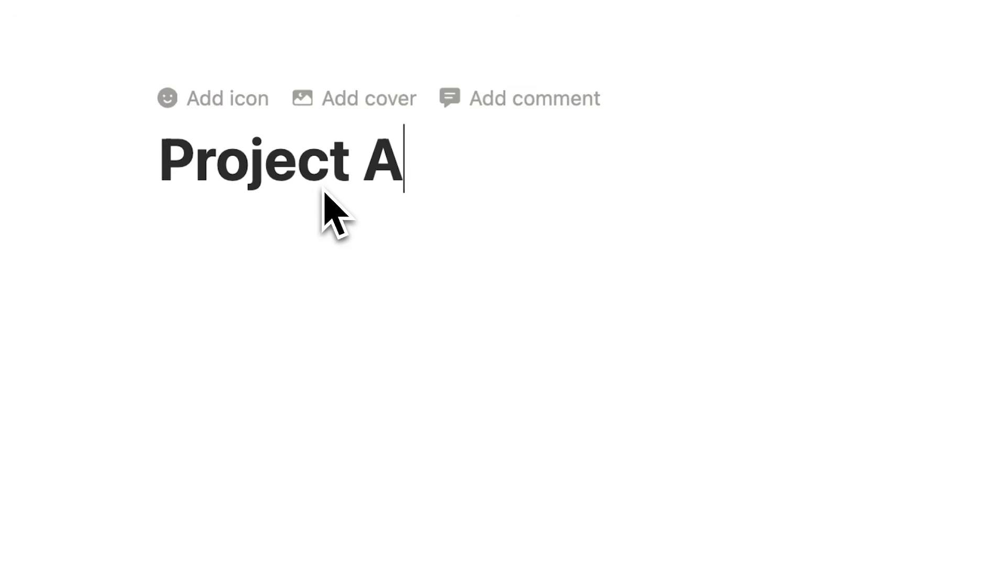
pyautogui.write('board')
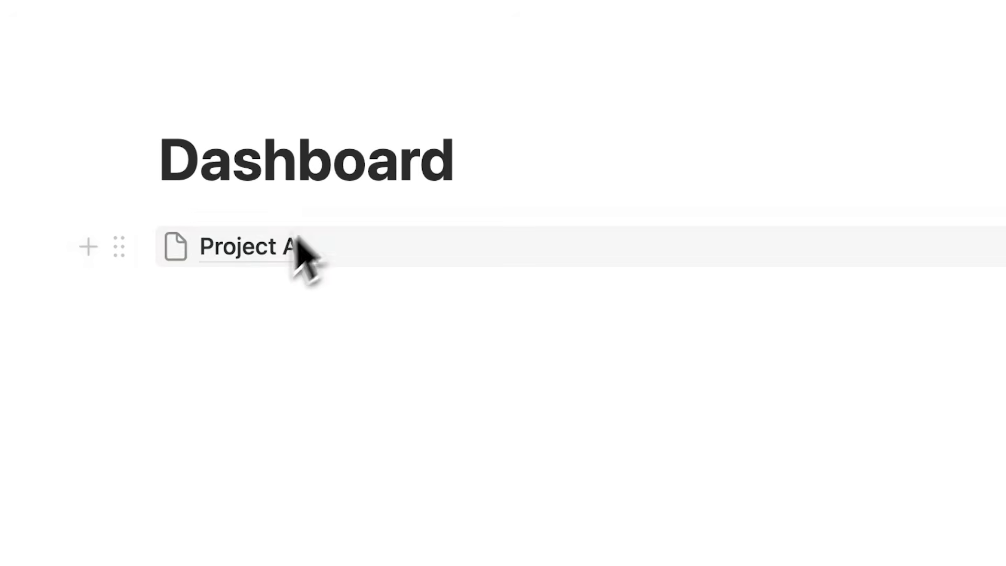
# Step: Add a "Tasks" sub-page below Project A, along with the to-dos "task 1", "task 2" and "task 3"
pyautogui.write('1')
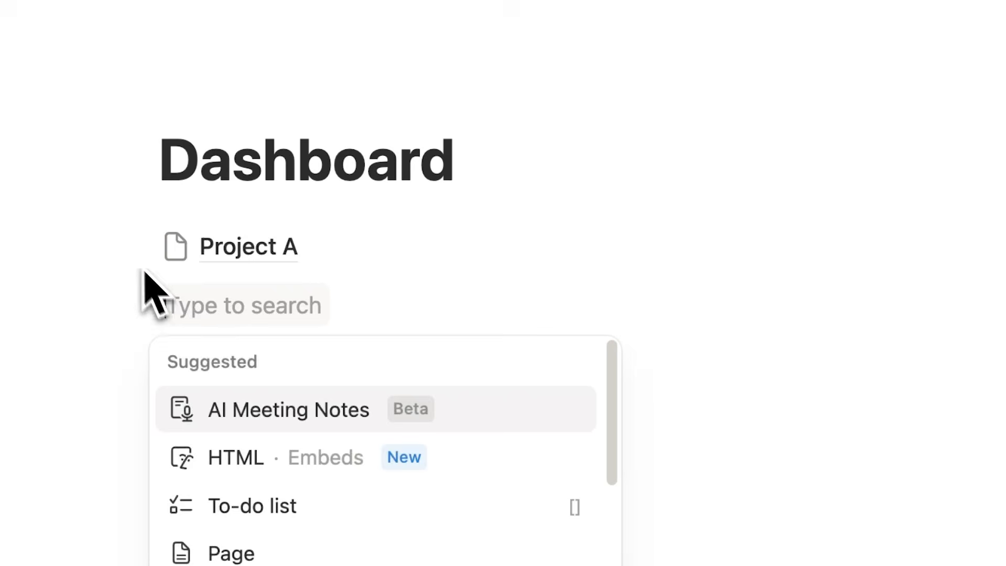
pyautogui.click(307, 552)
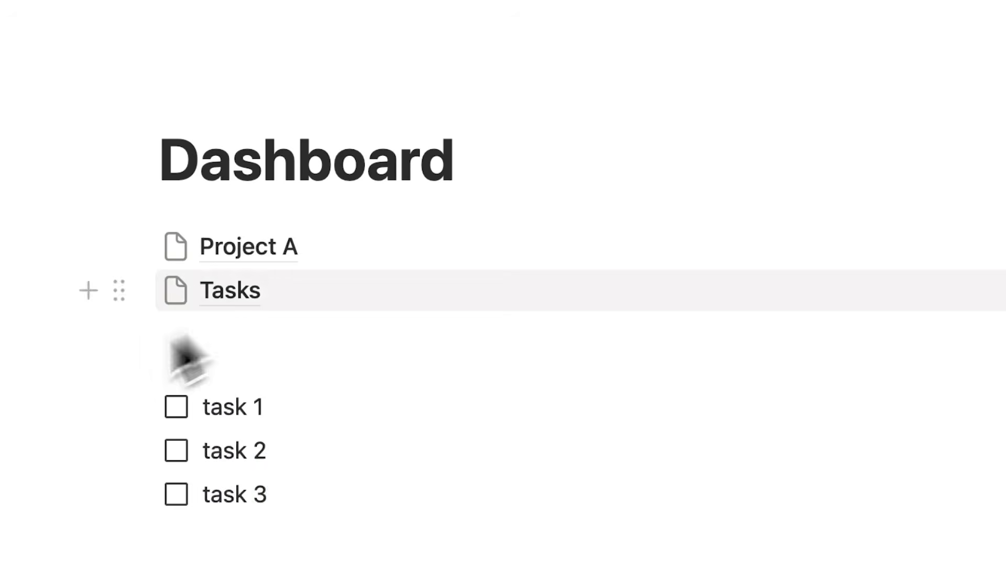
# Step: Delete all sub-pages and to-dos from the Dashboard page, leaving an empty line ready for input
pyautogui.moveTo(3, 425); pyautogui.dragTo(187, 516)
pyautogui.moveTo(122, 417); pyautogui.dragTo(184, 313)
pyautogui.moveTo(69, 250); pyautogui.dragTo(193, 292)
pyautogui.press('BackSpace')
pyautogui.click(282, 294)
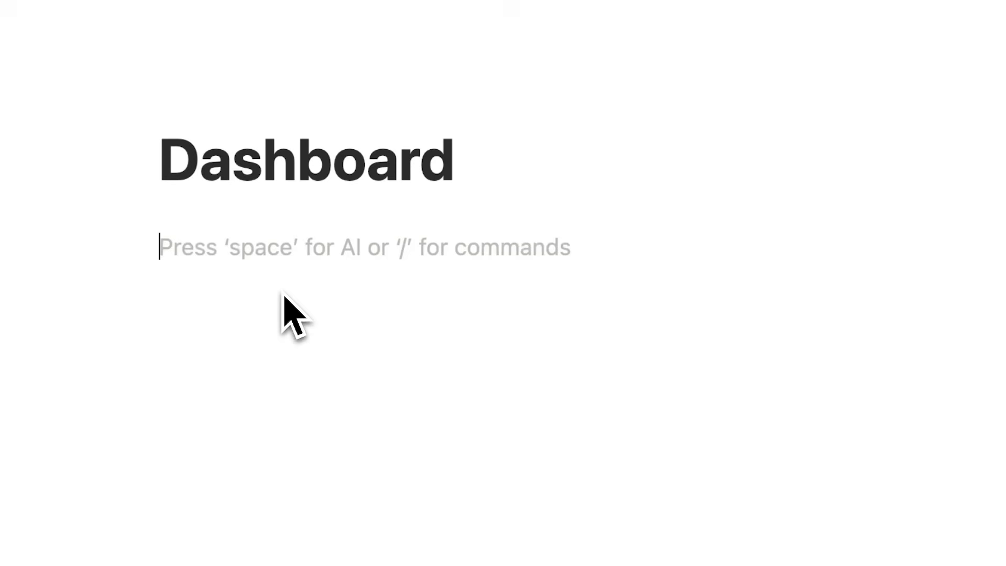
# Step: Insert a Gallery view database named "Hub" on the Dashboard page
pyautogui.write('/')
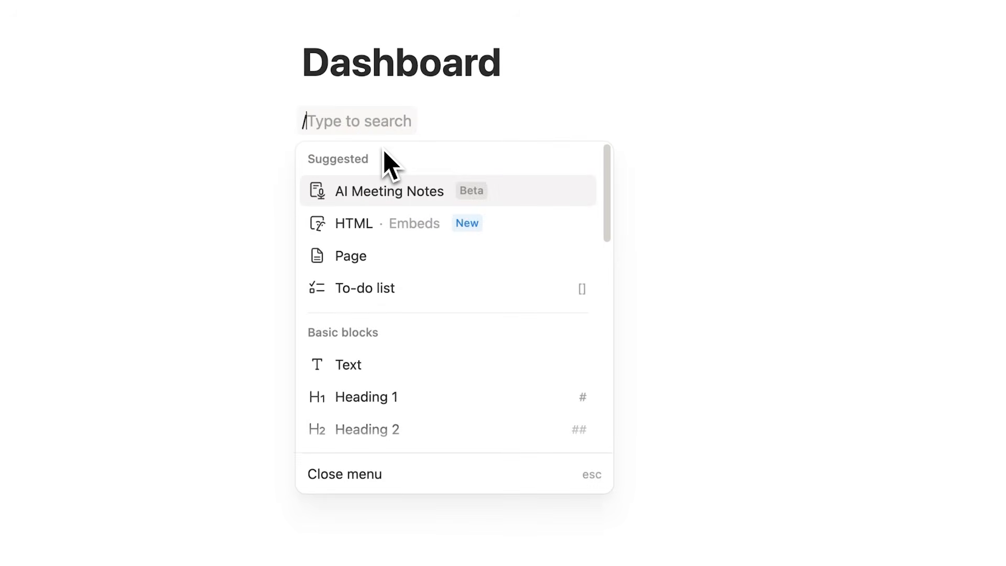
pyautogui.moveTo(607, 171); pyautogui.dragTo(607, 317)
pyautogui.scroll(-6, 530, 301)
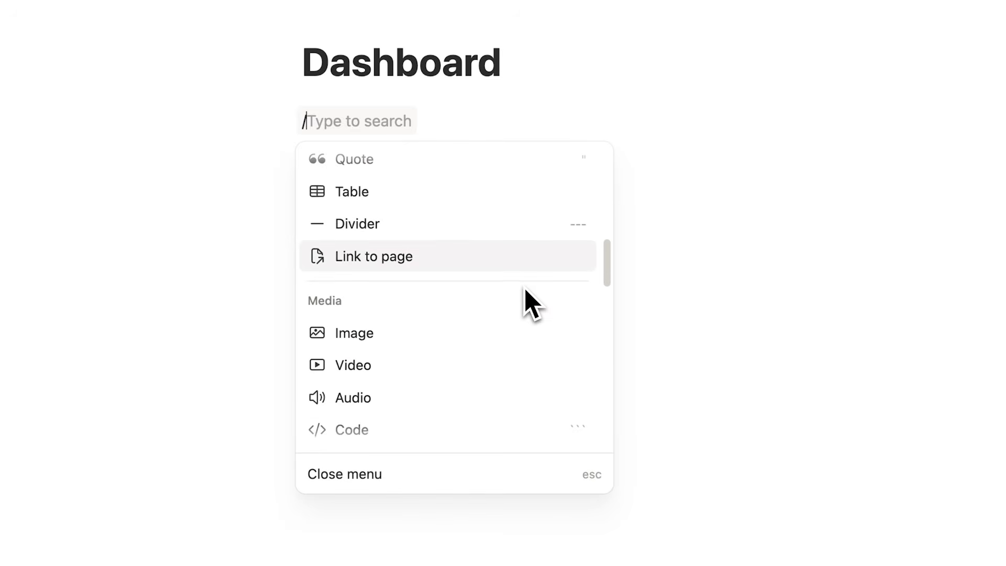
pyautogui.scroll(-5, 530, 301)
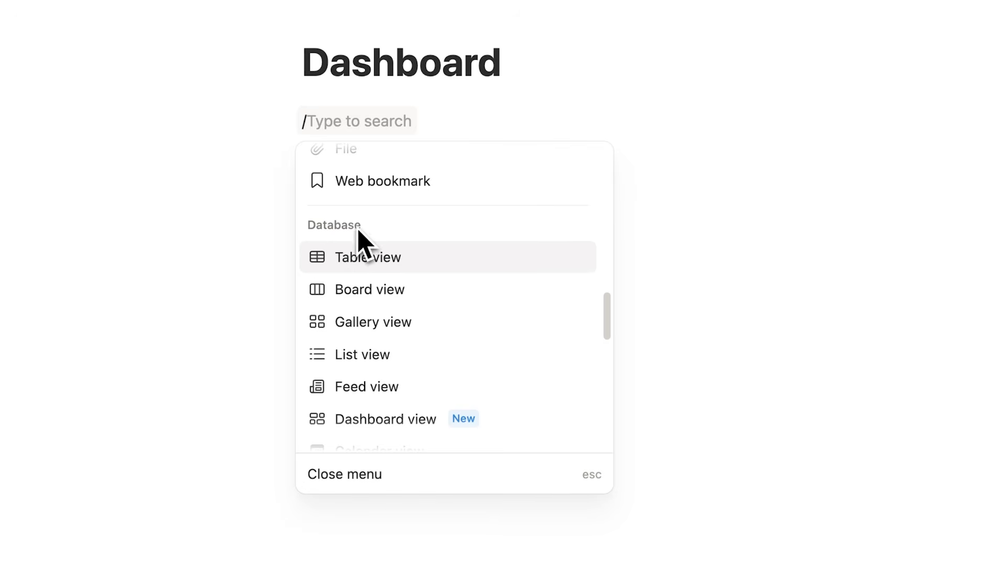
pyautogui.scroll(-3, 377, 229)
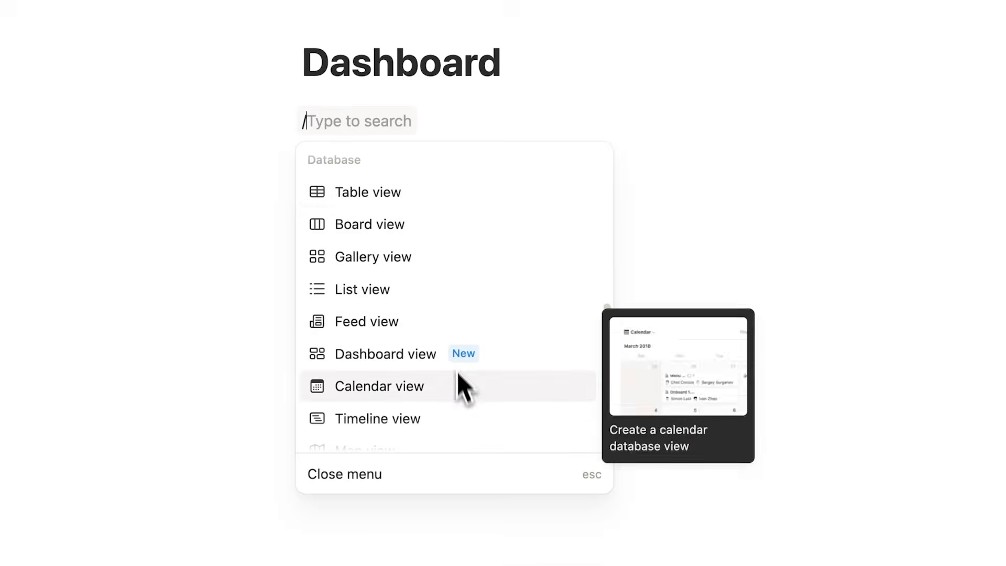
pyautogui.scroll(-5, 465, 240)
pyautogui.scroll(3, 457, 393)
pyautogui.scroll(4, 450, 341)
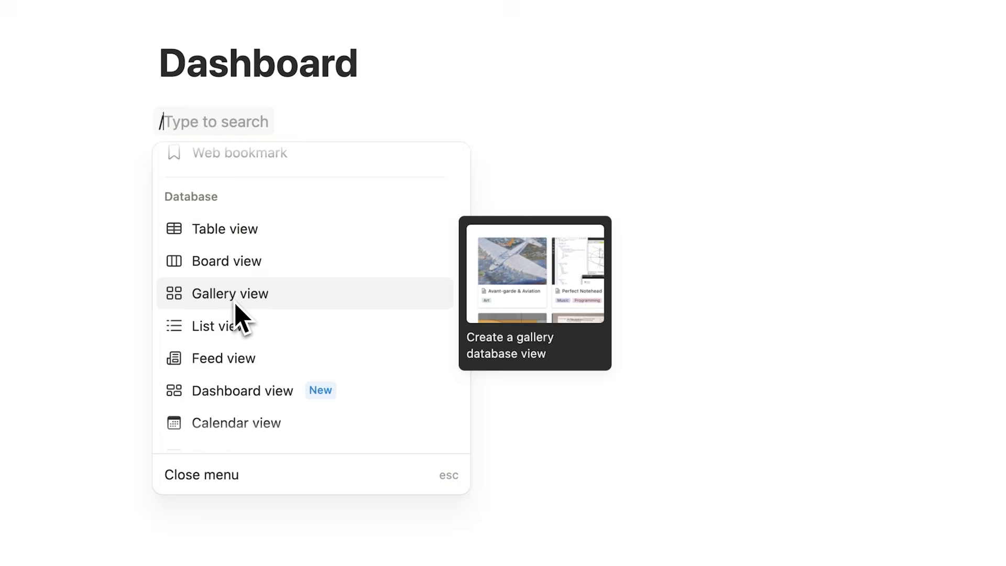
pyautogui.click(376, 304)
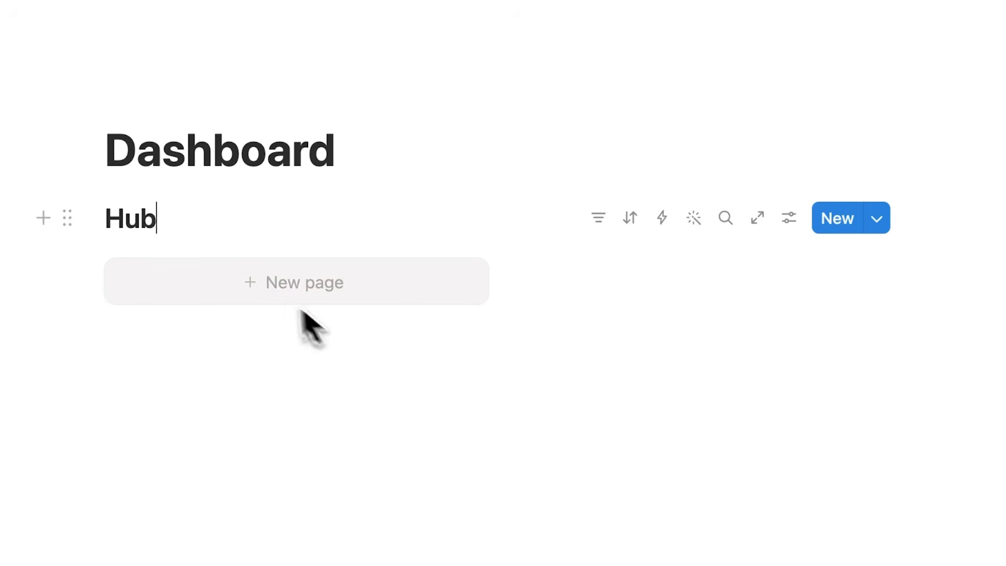
# Step: Add two pages titled "Project A" and "Project B" to the Hub gallery
pyautogui.click(269, 293)
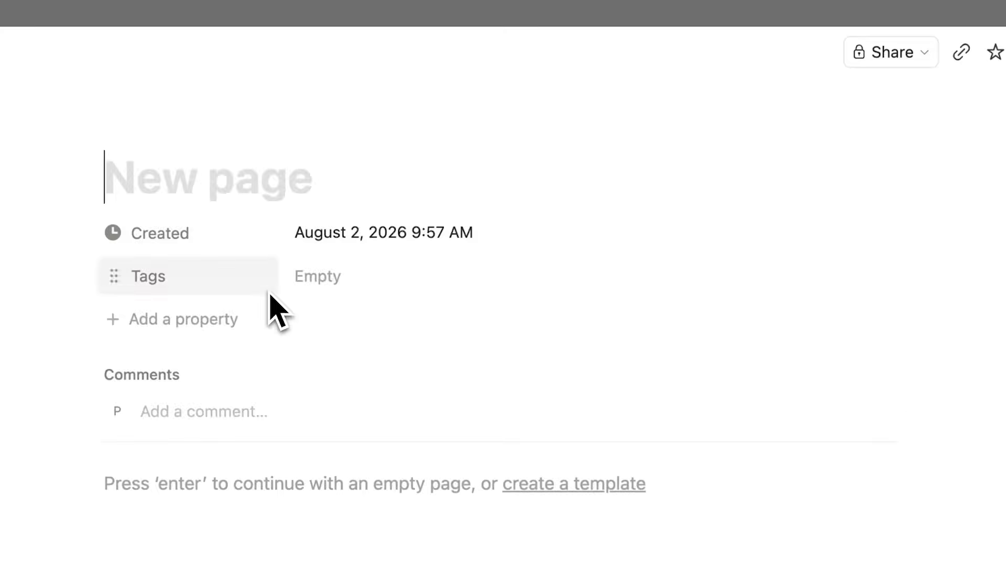
pyautogui.write('Project A')
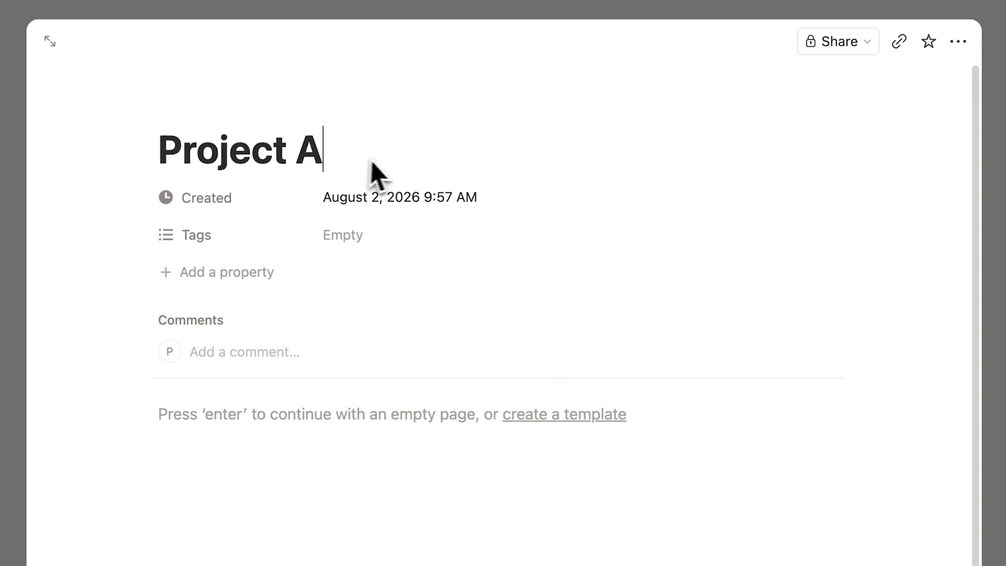
pyautogui.click(994, 236)
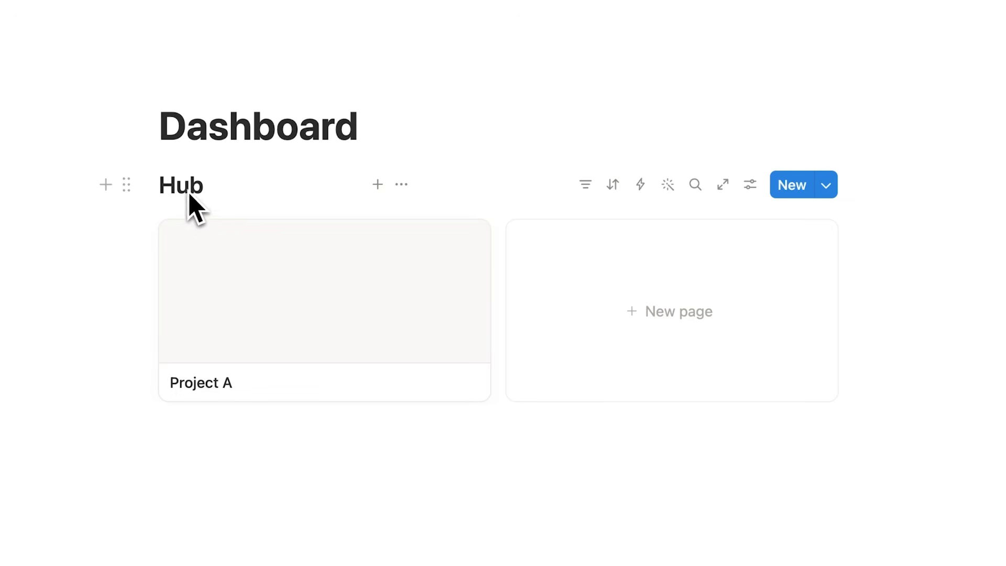
pyautogui.click(304, 233)
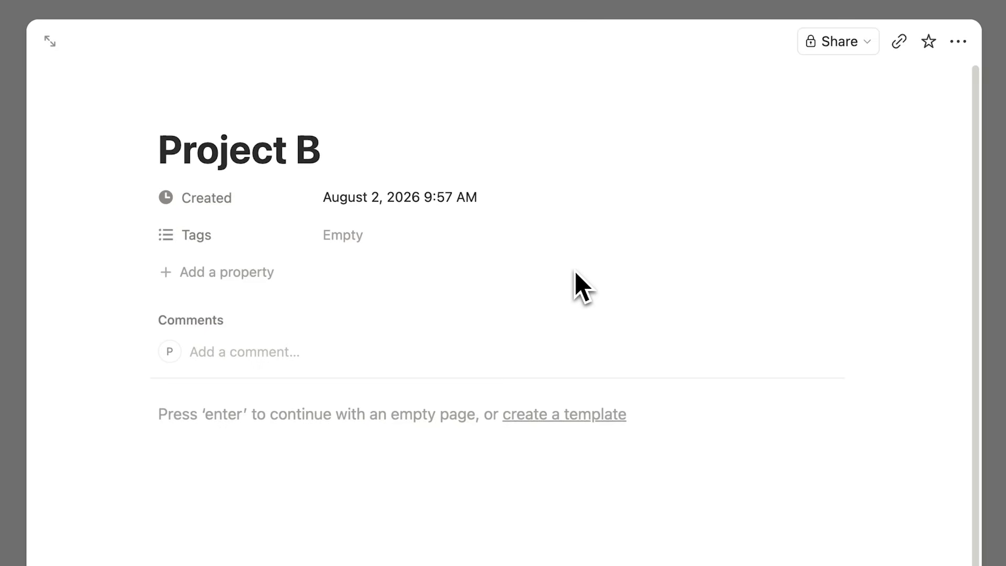
pyautogui.press('Escape')
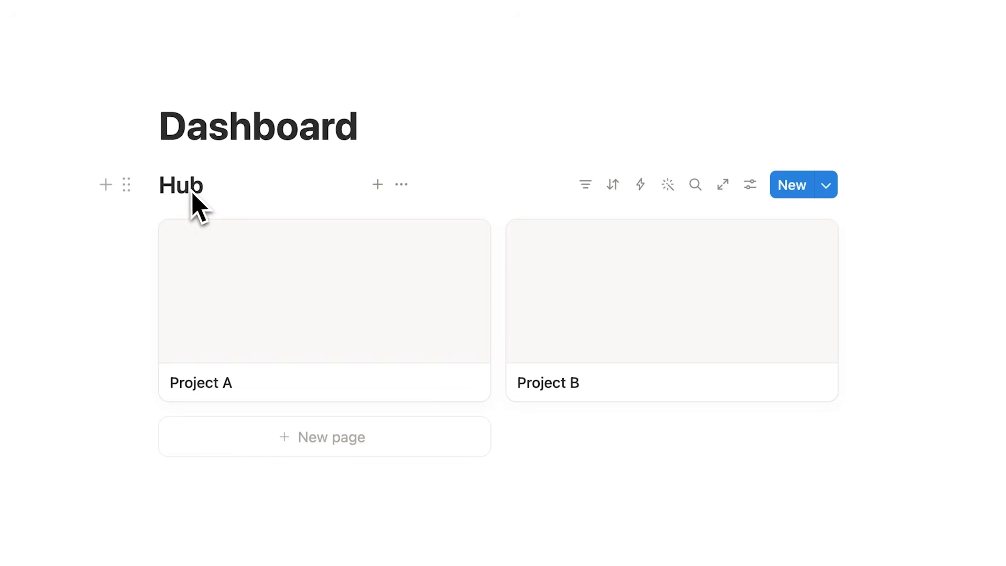
# Step: Open the Project A page from the gallery to view its title and properties, and return to the Dashboard
pyautogui.click(297, 318)
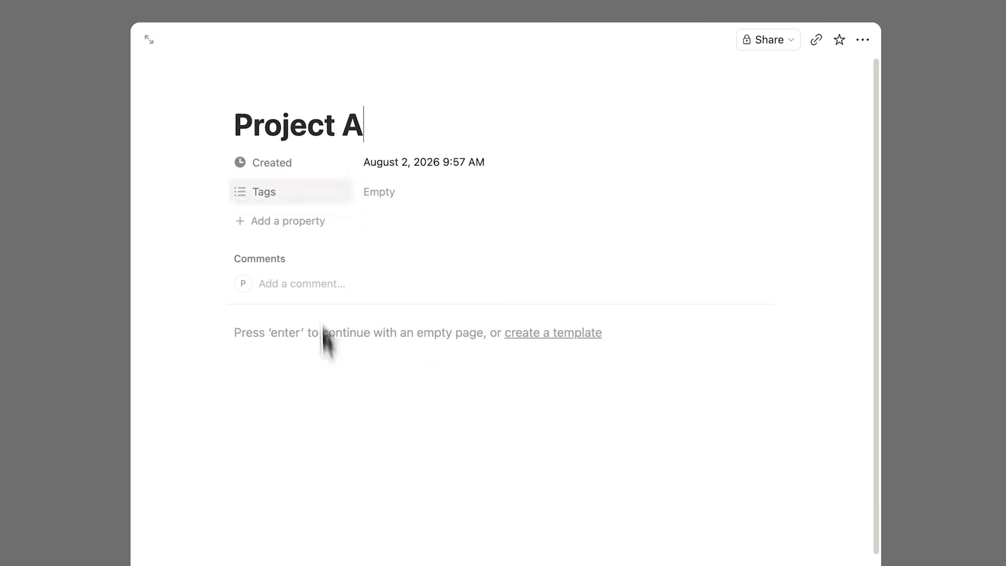
pyautogui.moveTo(364, 132); pyautogui.dragTo(237, 130)
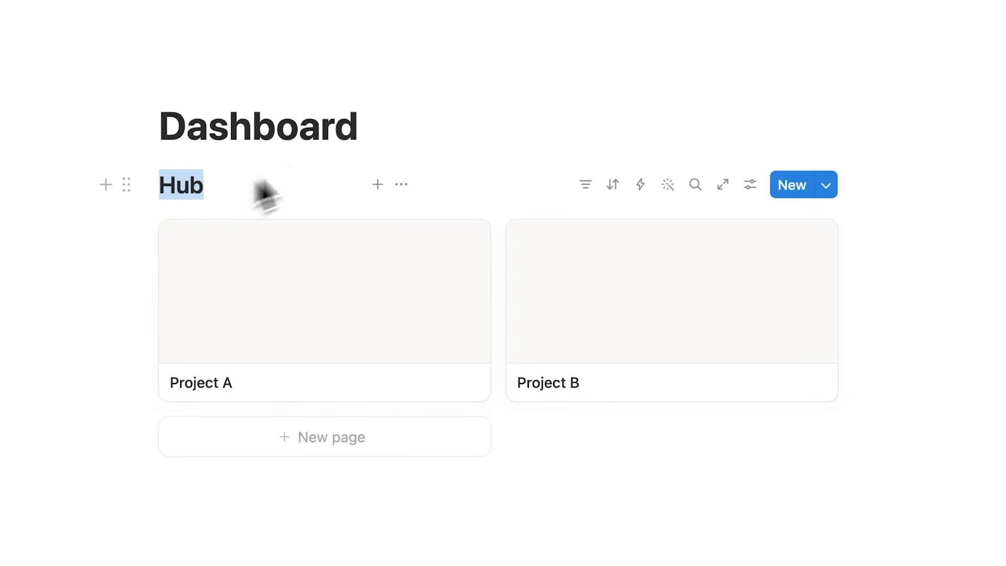
pyautogui.click(374, 133)
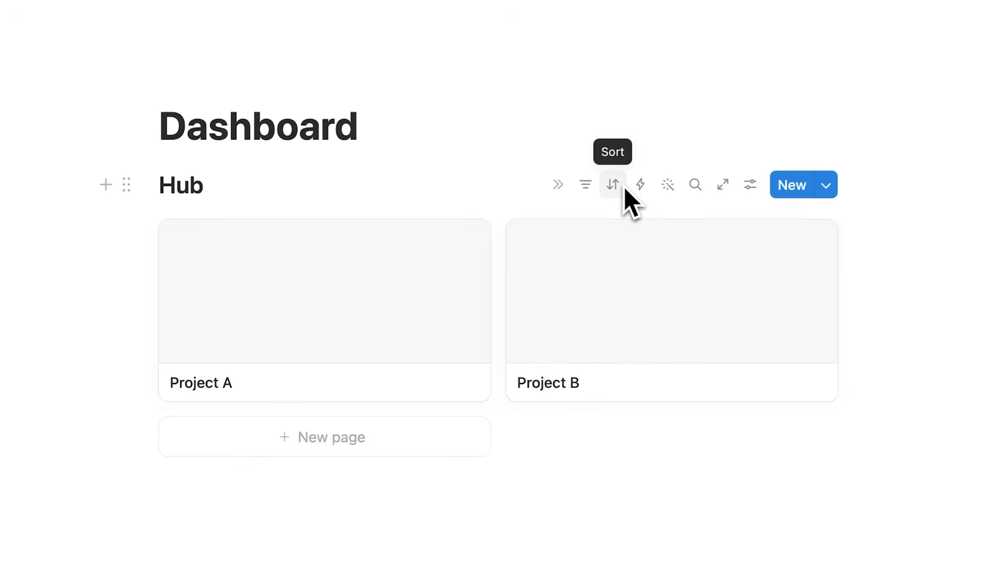
# Step: Set the Hub gallery's card size to Small in its layout settings
pyautogui.click(750, 185)
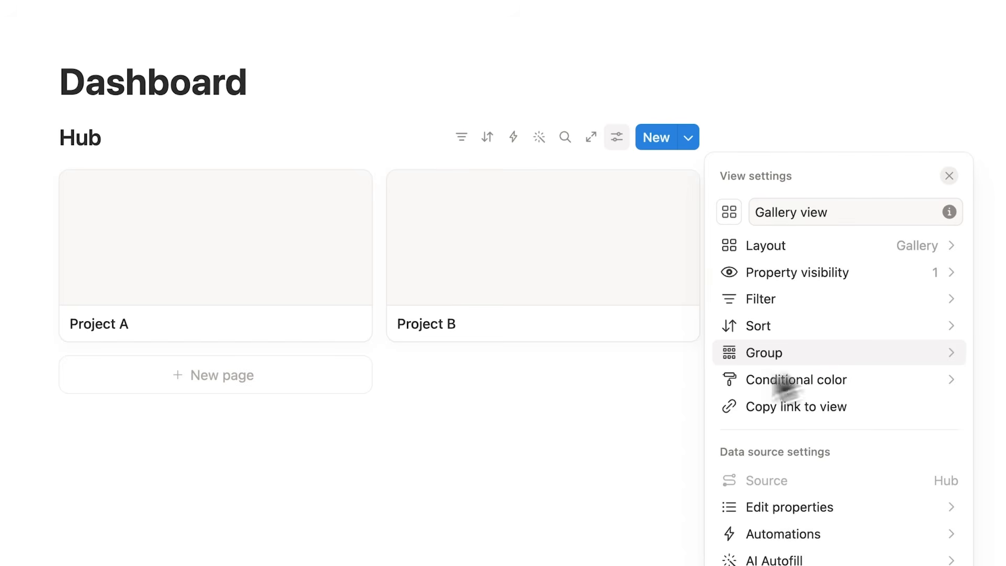
pyautogui.click(613, 421)
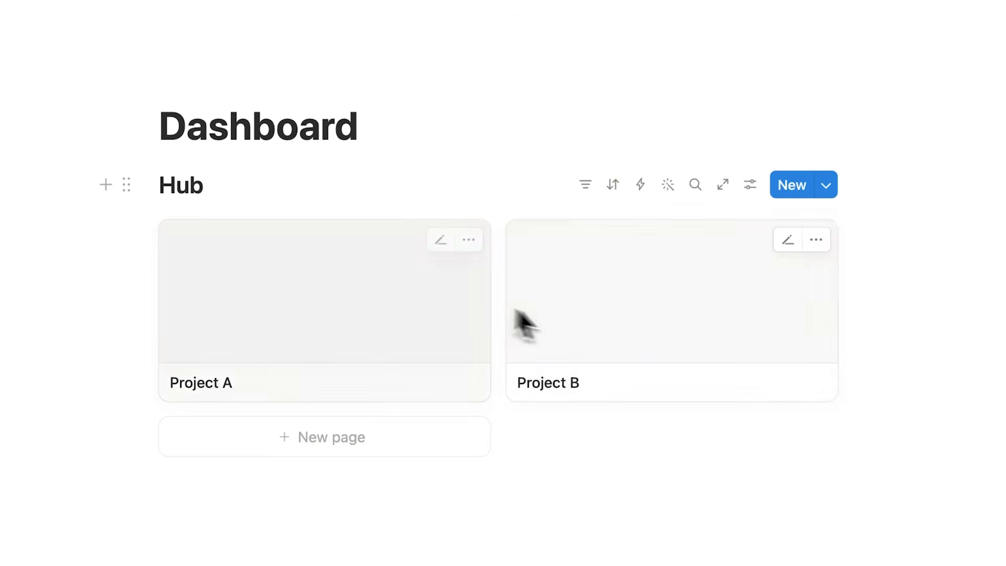
pyautogui.click(758, 190)
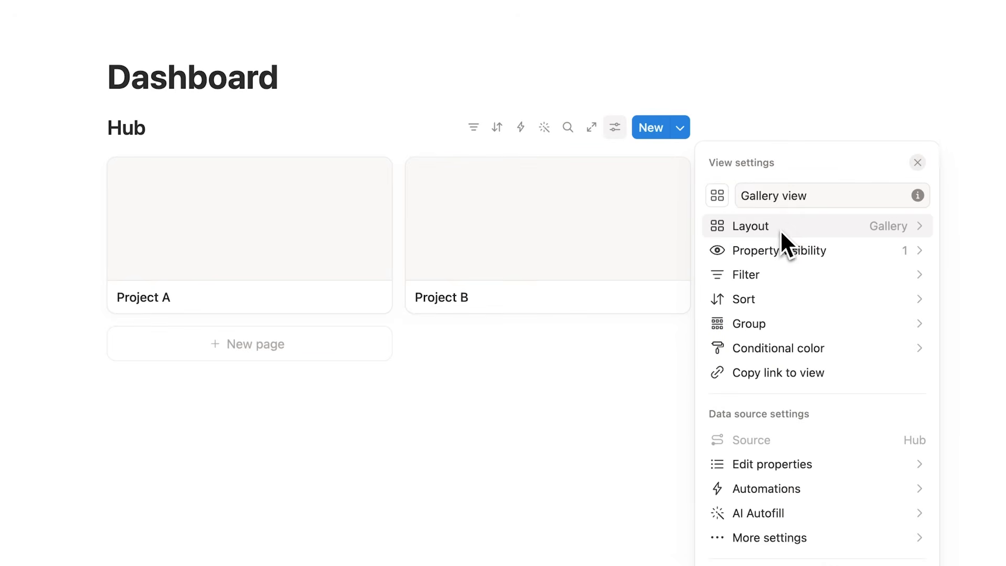
pyautogui.click(784, 229)
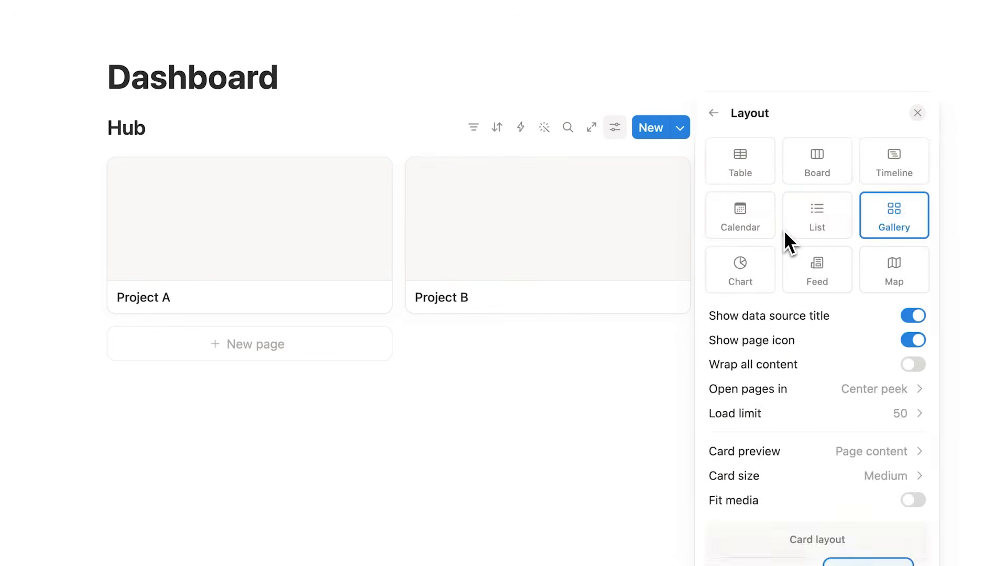
pyautogui.click(791, 481)
pyautogui.click(775, 502)
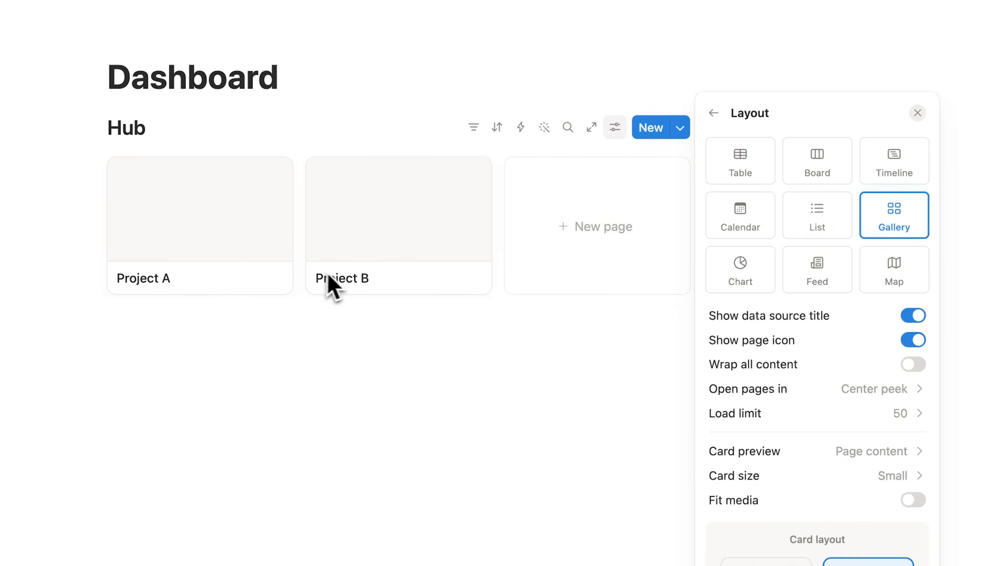
pyautogui.click(313, 357)
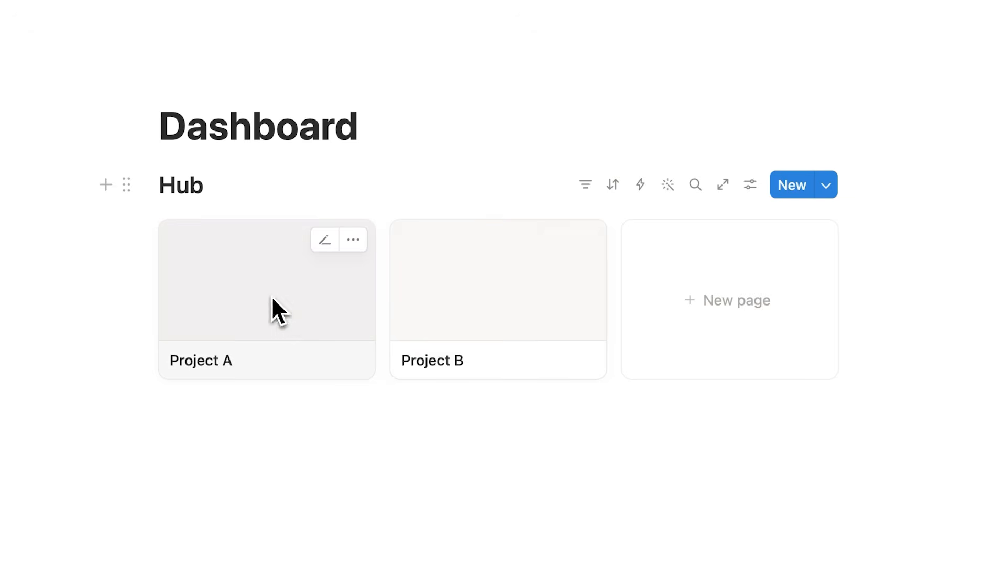
# Step: Open Project A and give its page the dark folder icon found by searching the icon set for "folder"
pyautogui.click(208, 232)
pyautogui.click(325, 157)
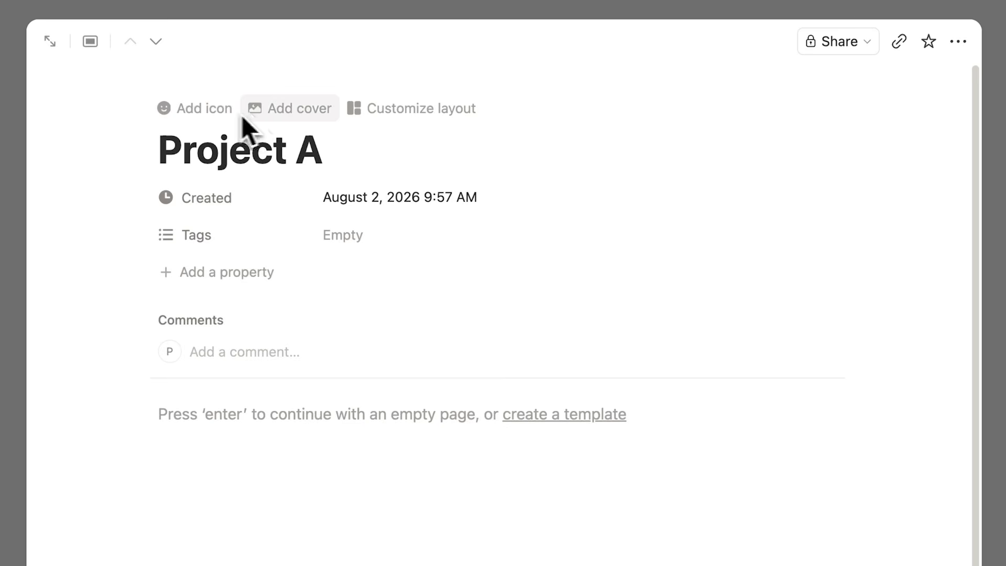
pyautogui.click(213, 109)
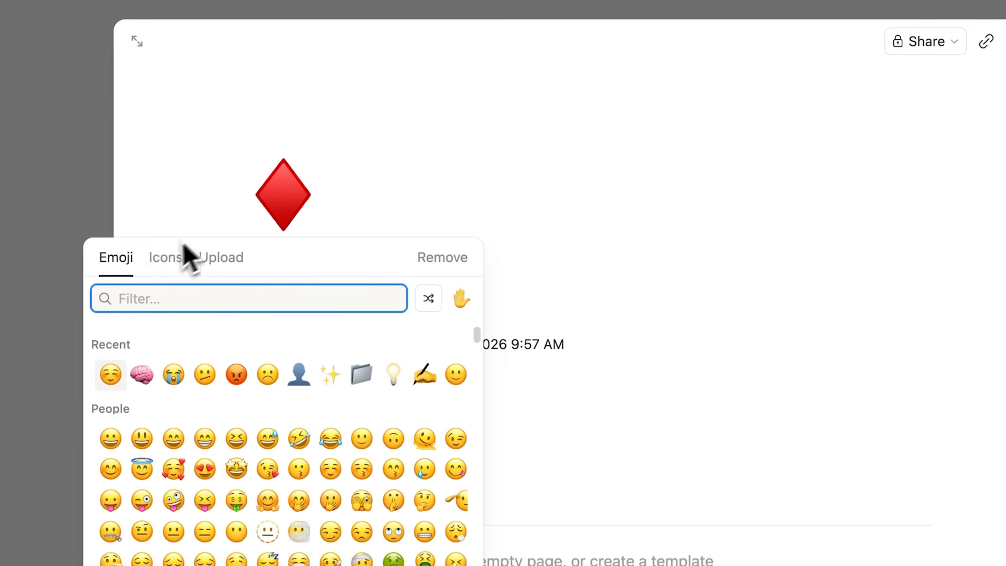
pyautogui.click(164, 253)
pyautogui.click(117, 262)
pyautogui.click(160, 265)
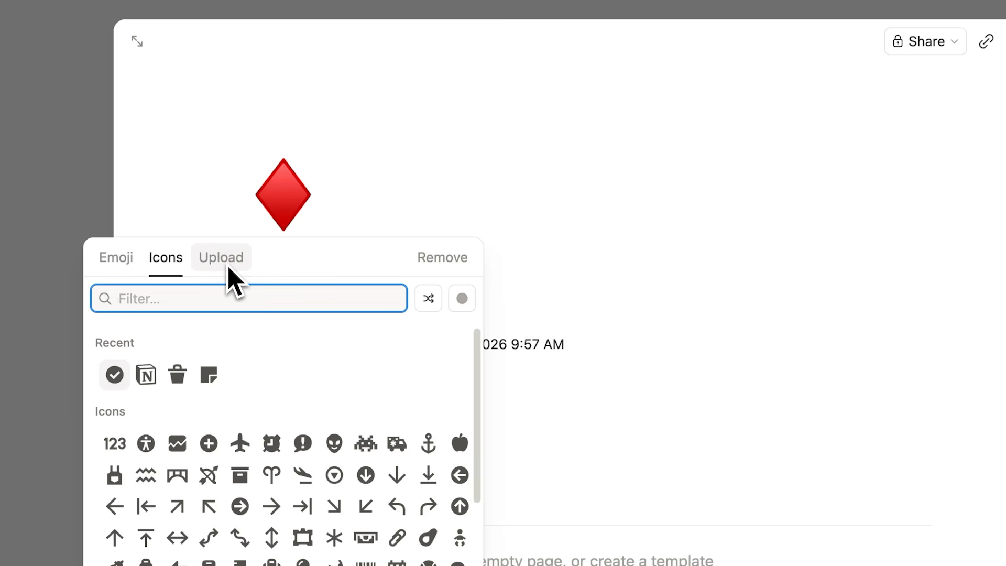
pyautogui.write('folder')
pyautogui.click(121, 353)
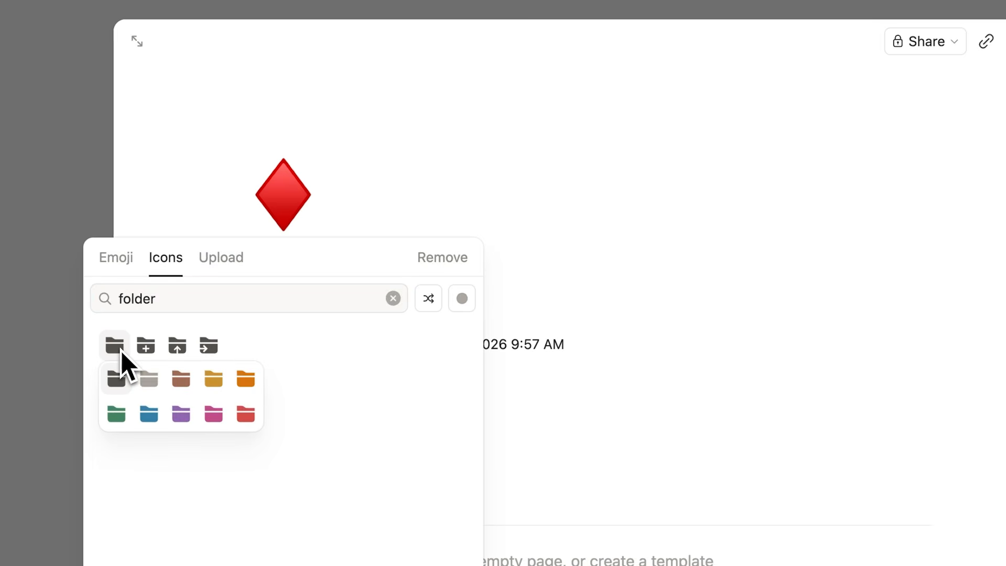
pyautogui.click(123, 386)
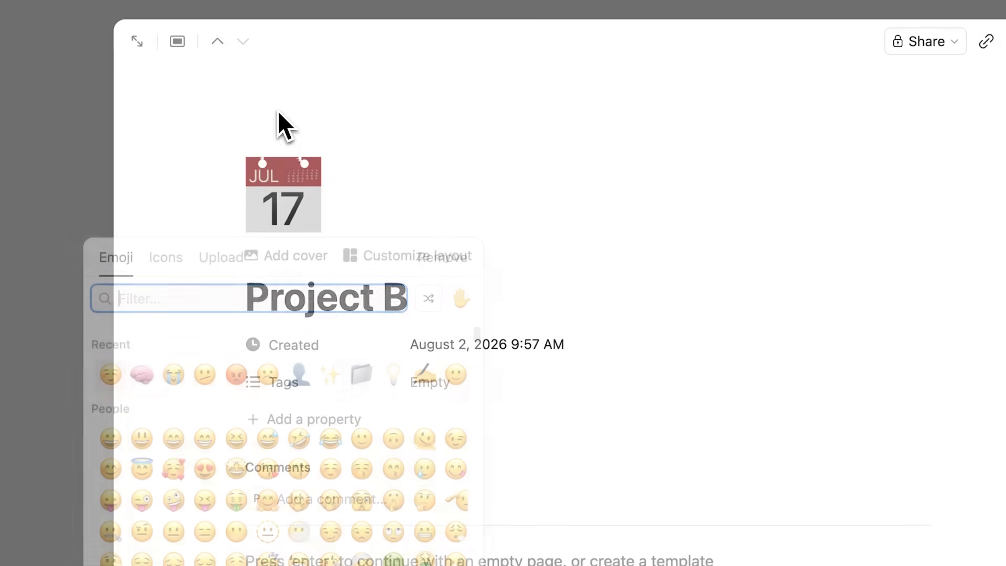
# Step: Give Project B the dark folder icon and a blue sky cover image found on Unsplash with the search "sky"
pyautogui.click(166, 257)
pyautogui.click(113, 374)
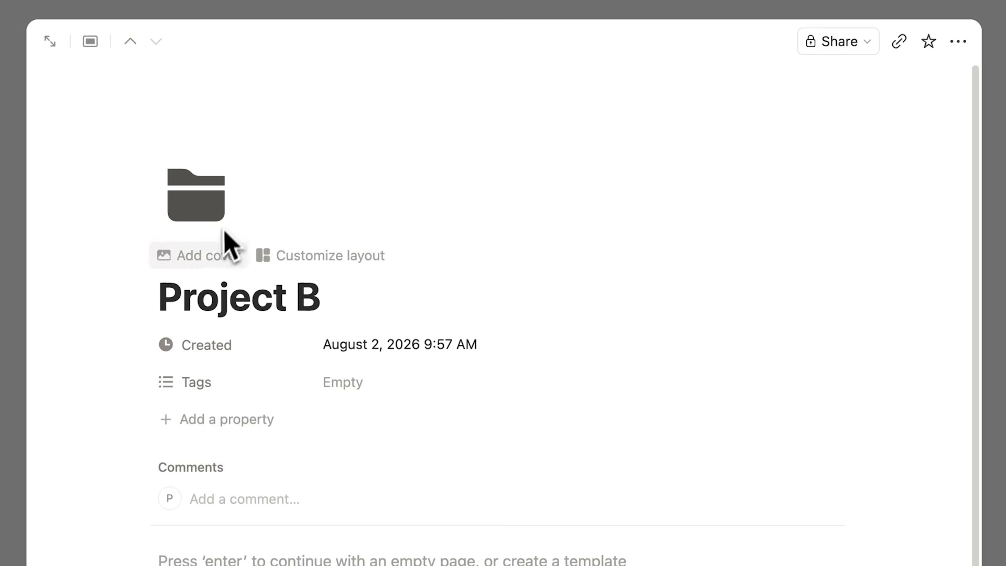
pyautogui.click(209, 256)
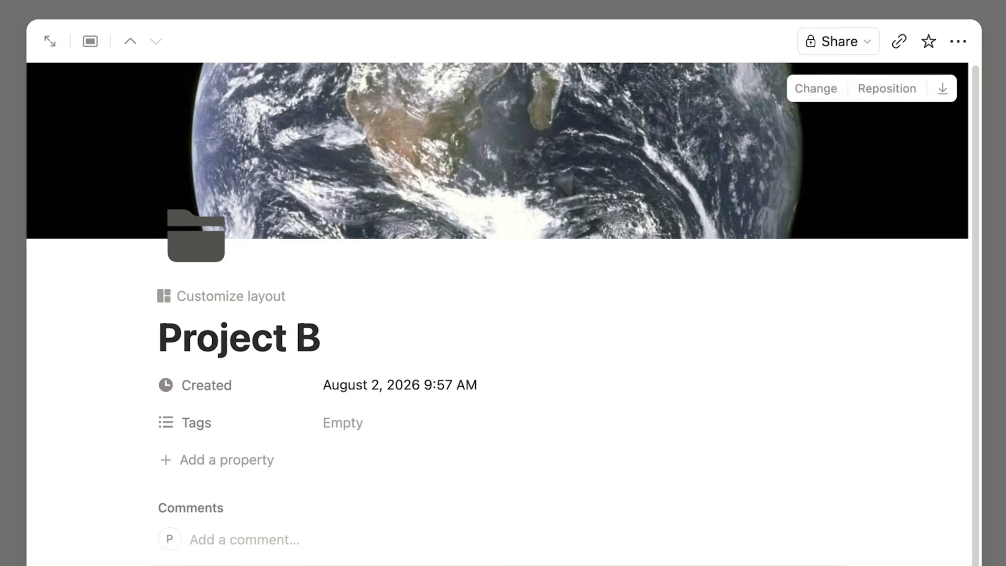
pyautogui.click(816, 89)
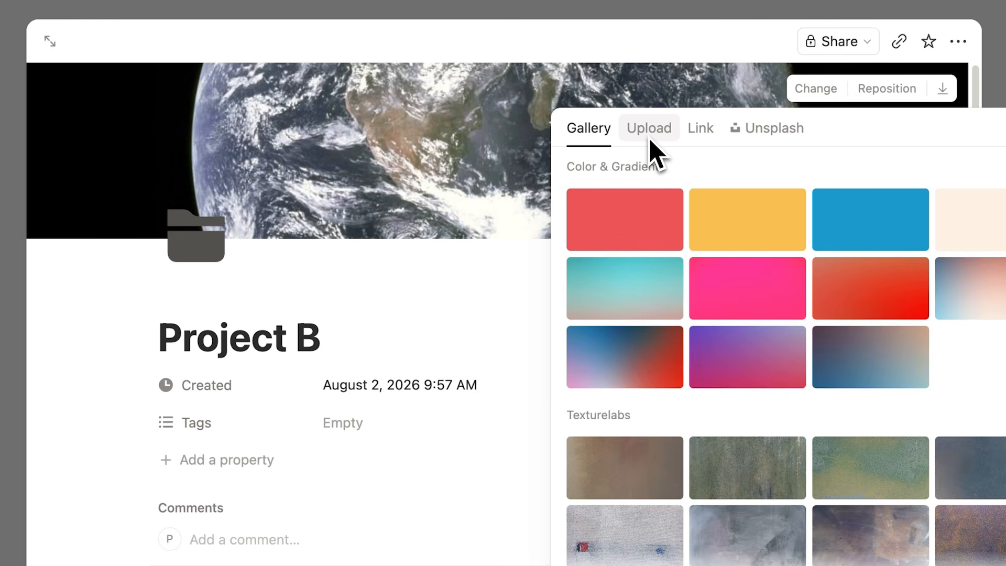
pyautogui.click(756, 143)
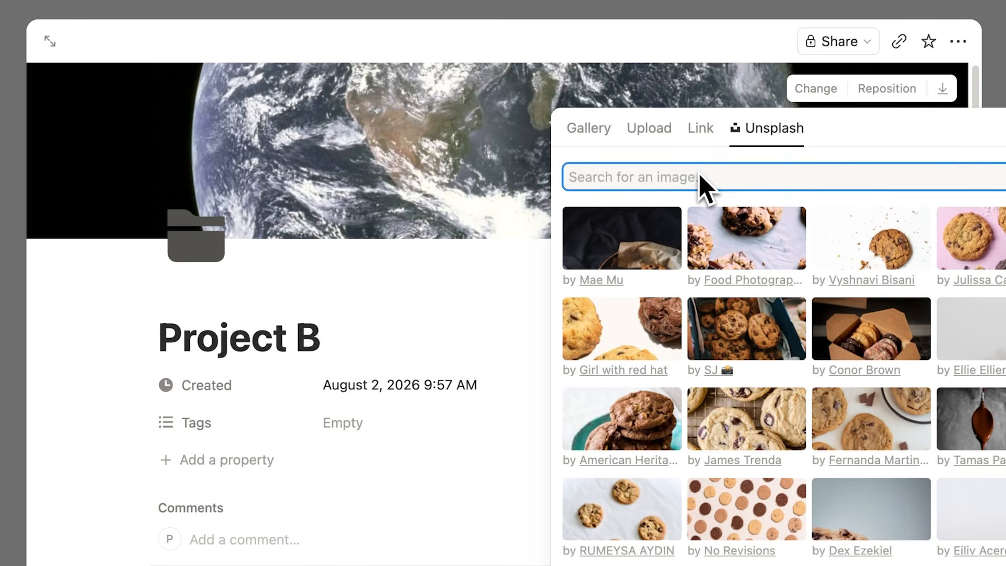
pyautogui.write('sky')
pyautogui.click(863, 247)
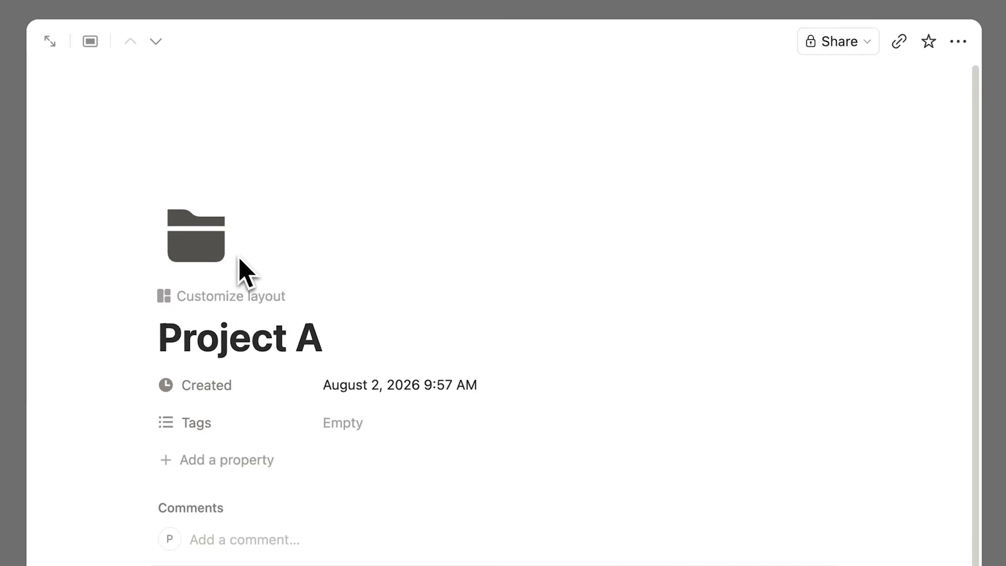
# Step: Add a cover to Project A and change it to a sky image from Unsplash
pyautogui.click(301, 262)
pyautogui.click(810, 95)
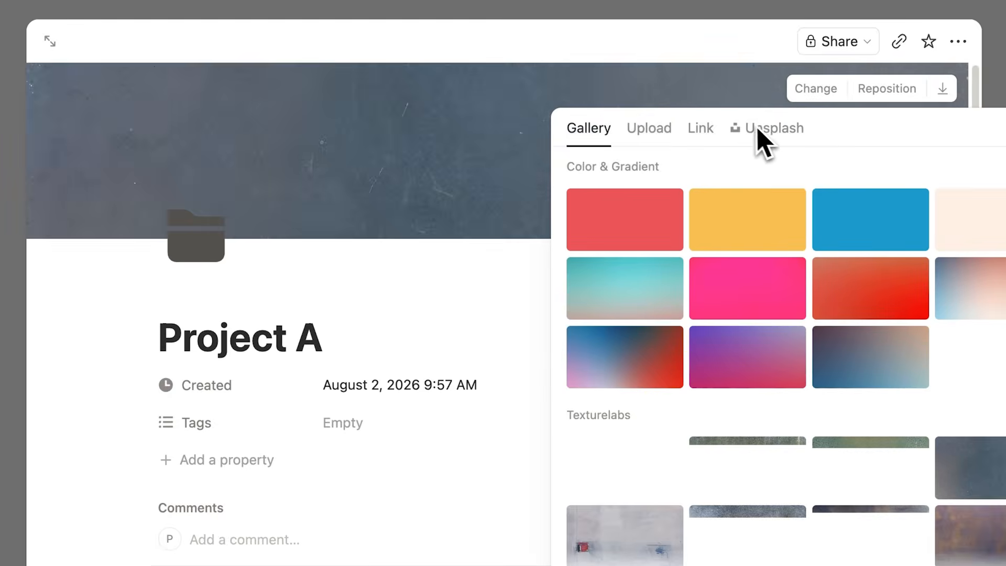
pyautogui.click(763, 132)
pyautogui.write('s')
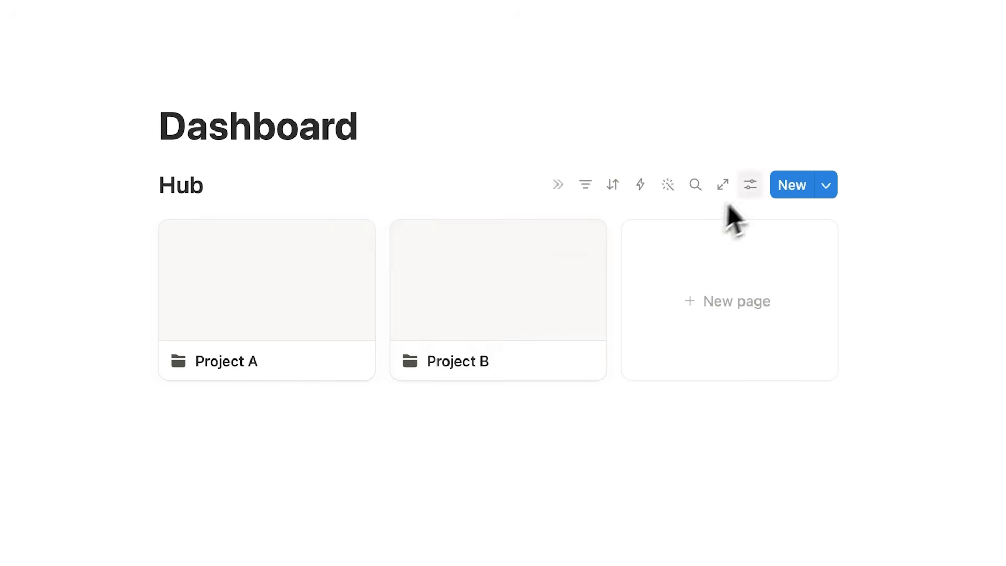
# Step: Set the Hub gallery's card preview to Page cover in its layout settings and return to the Dashboard
pyautogui.click(750, 185)
pyautogui.click(803, 230)
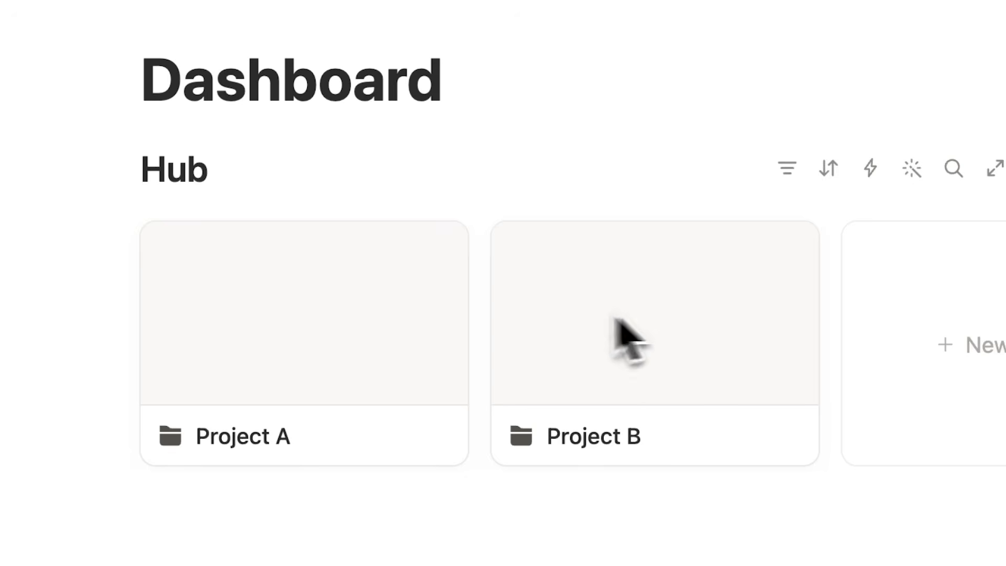
pyautogui.click(779, 448)
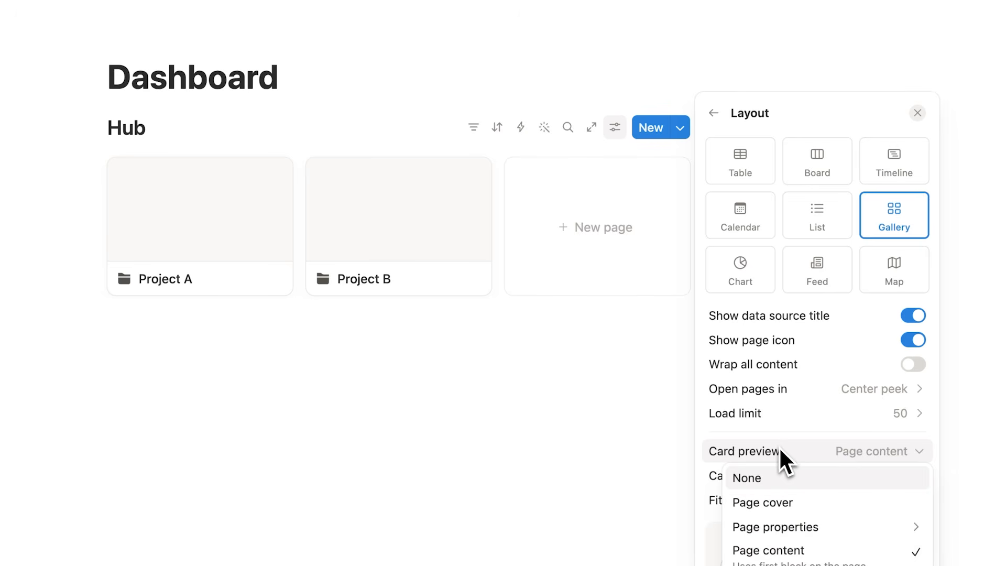
pyautogui.click(796, 501)
pyautogui.press('Escape')
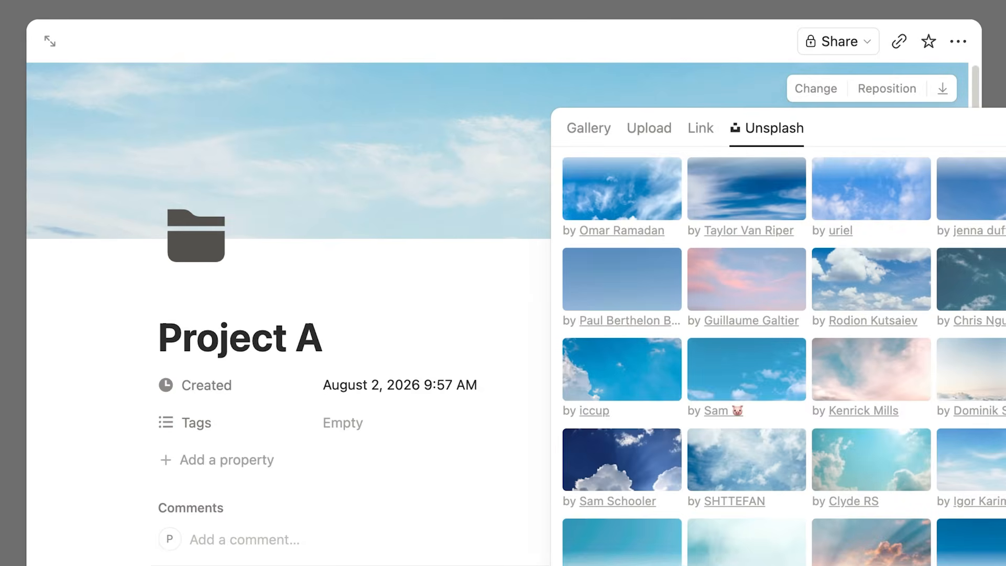
pyautogui.press('Escape')
pyautogui.press('Escape')
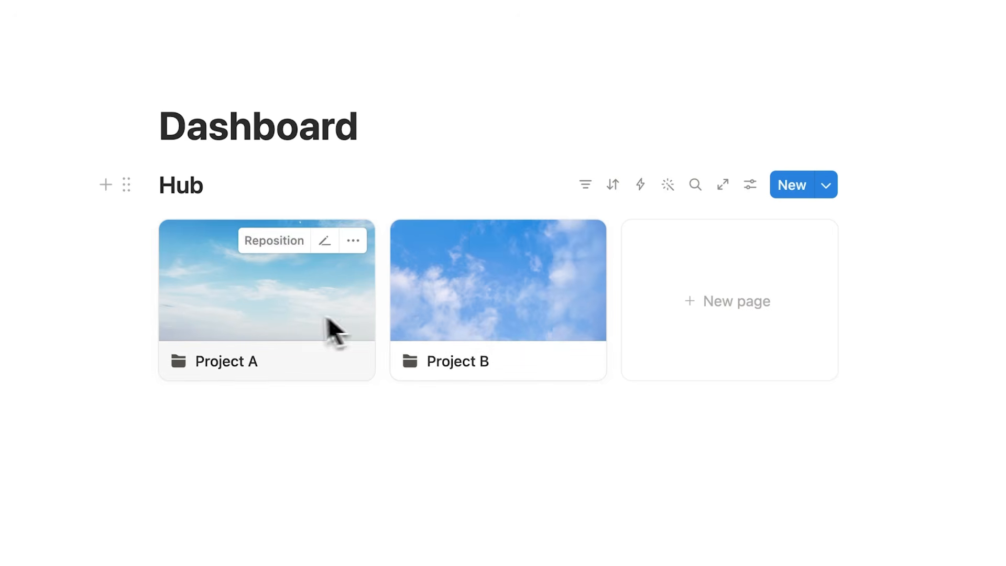
# Step: Open the Project A and Project B pages in turn to view their titles, returning to the Dashboard
pyautogui.click(303, 311)
pyautogui.moveTo(331, 338); pyautogui.dragTo(156, 327)
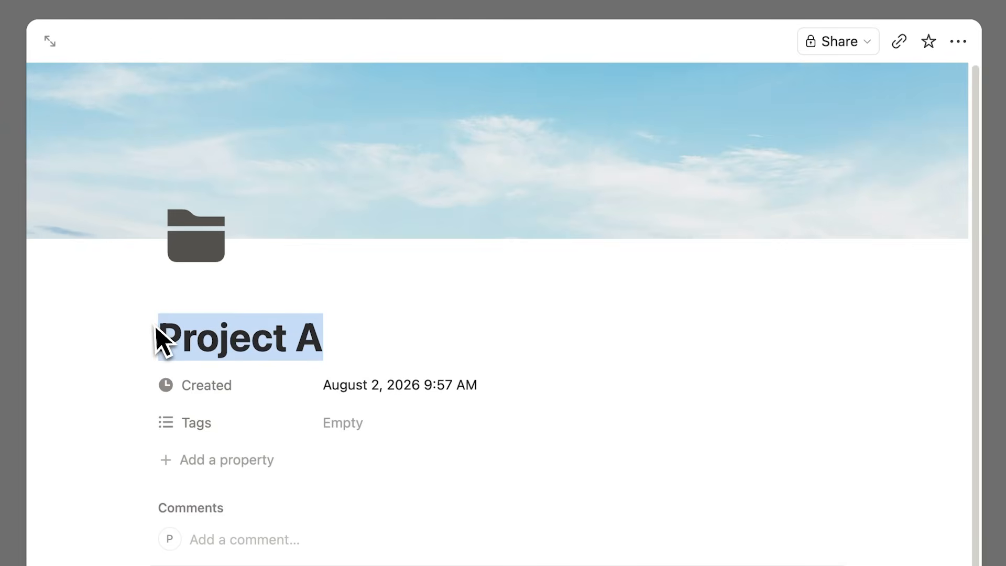
pyautogui.click(993, 385)
pyautogui.click(505, 298)
pyautogui.moveTo(336, 340); pyautogui.dragTo(162, 348)
pyautogui.click(991, 370)
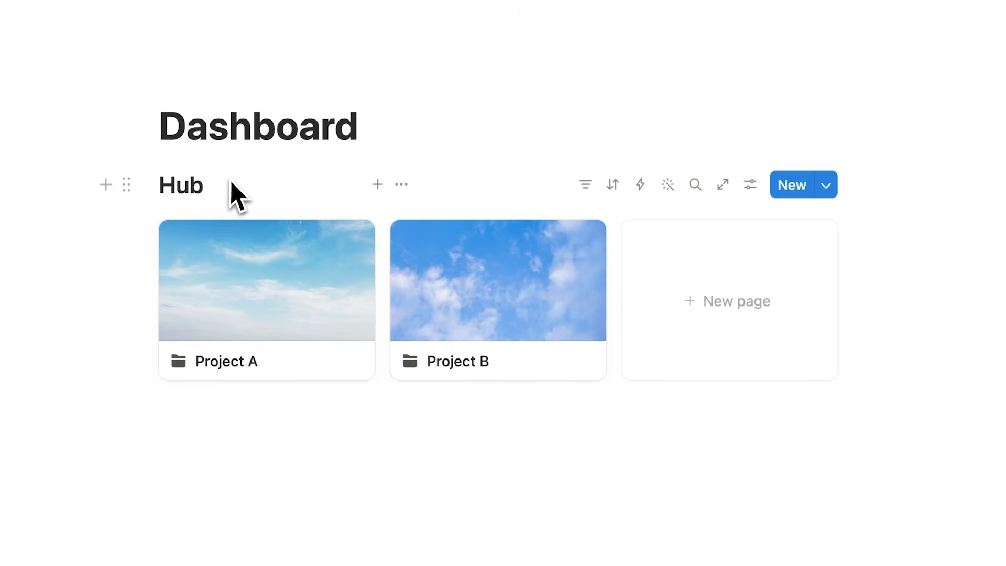
# Step: Open the Project A page and look through the property types that can be added
pyautogui.click(332, 311)
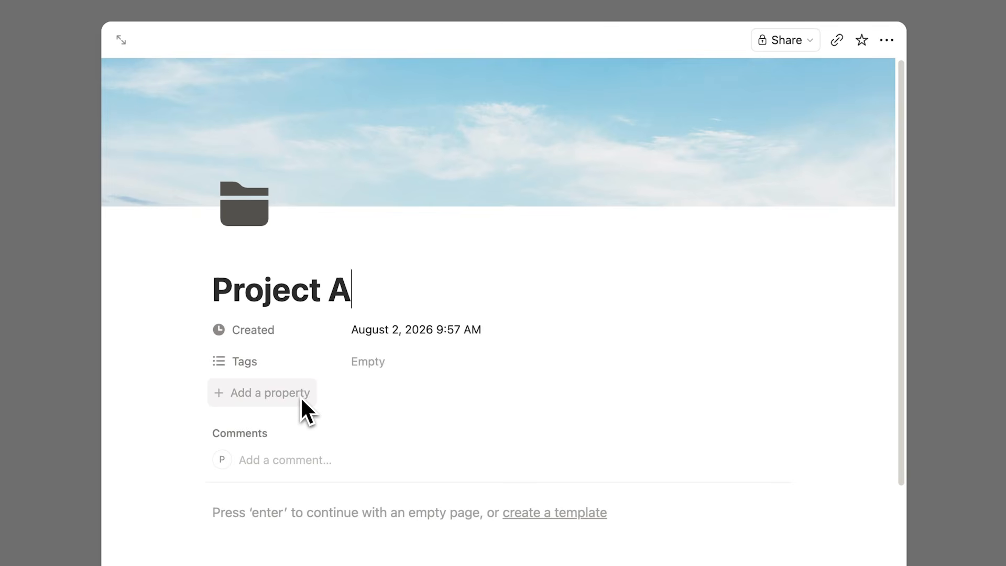
pyautogui.click(268, 461)
pyautogui.scroll(-3, 442, 234)
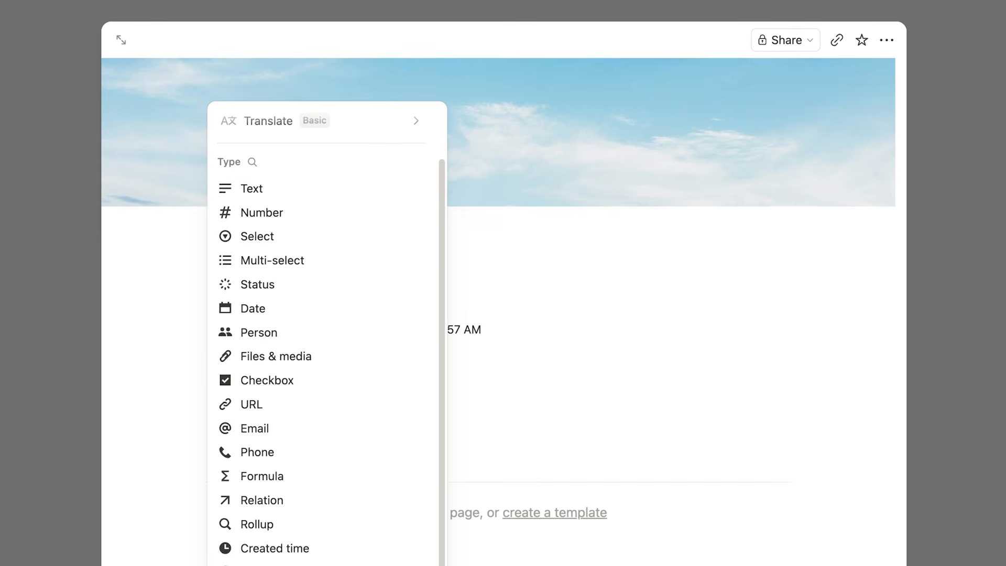
pyautogui.click(176, 249)
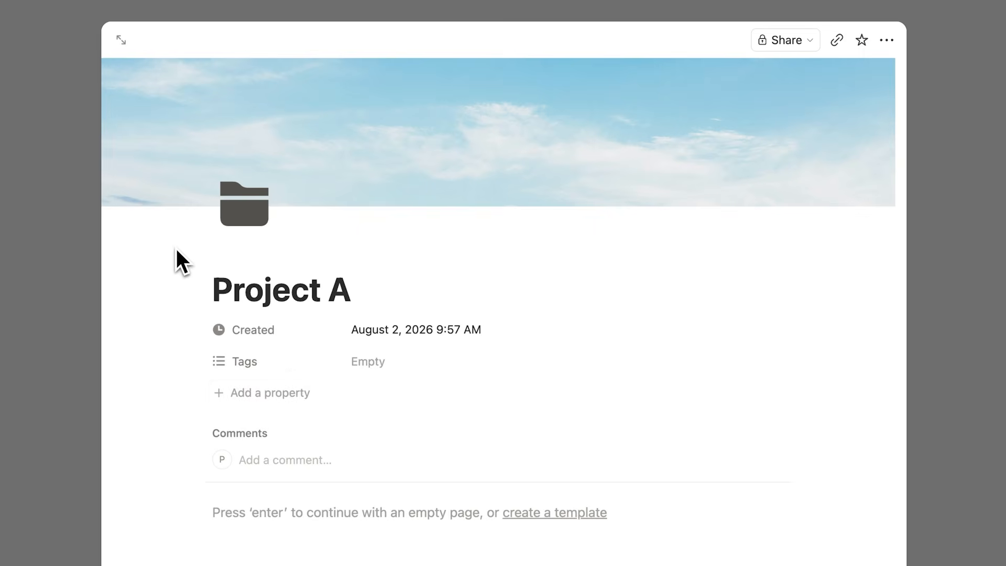
# Step: Delete the Created and Tags properties from the Hub database
pyautogui.click(287, 335)
pyautogui.click(285, 460)
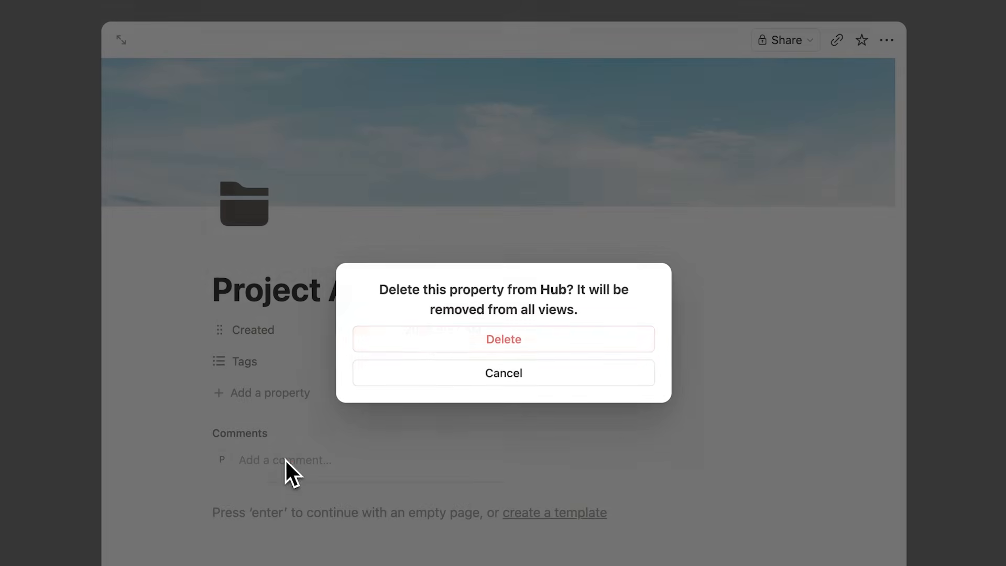
pyautogui.click(429, 346)
pyautogui.click(296, 329)
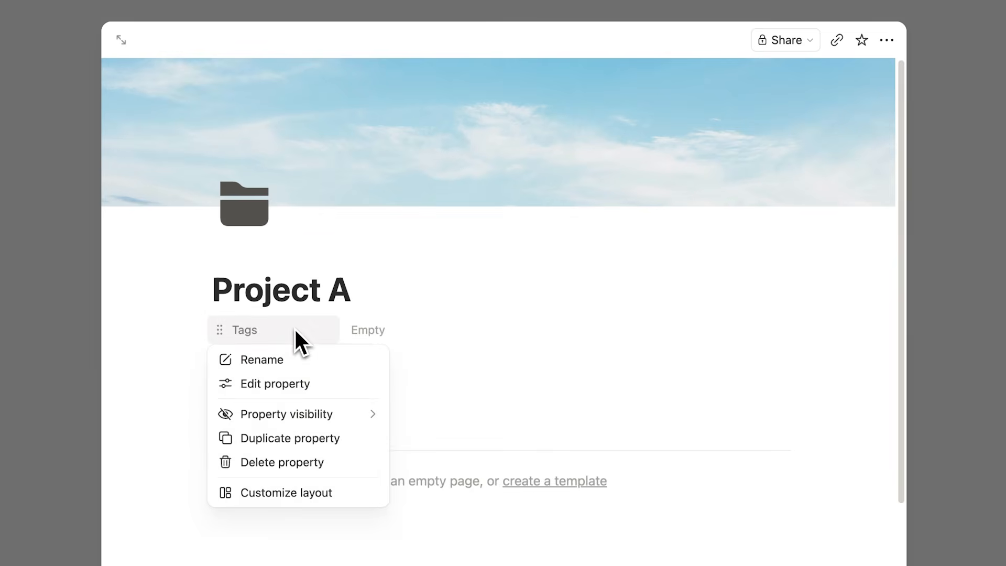
pyautogui.click(285, 461)
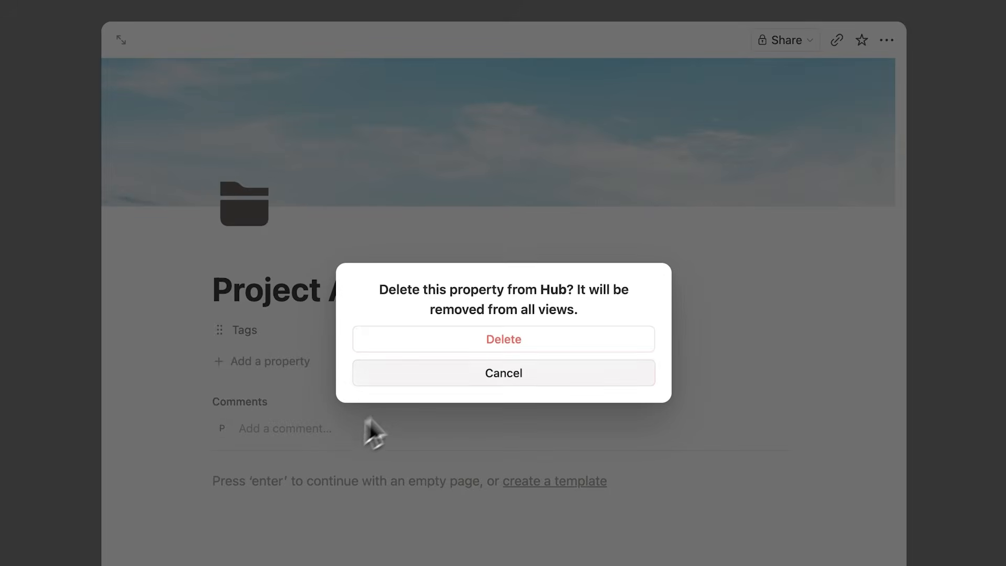
pyautogui.click(429, 343)
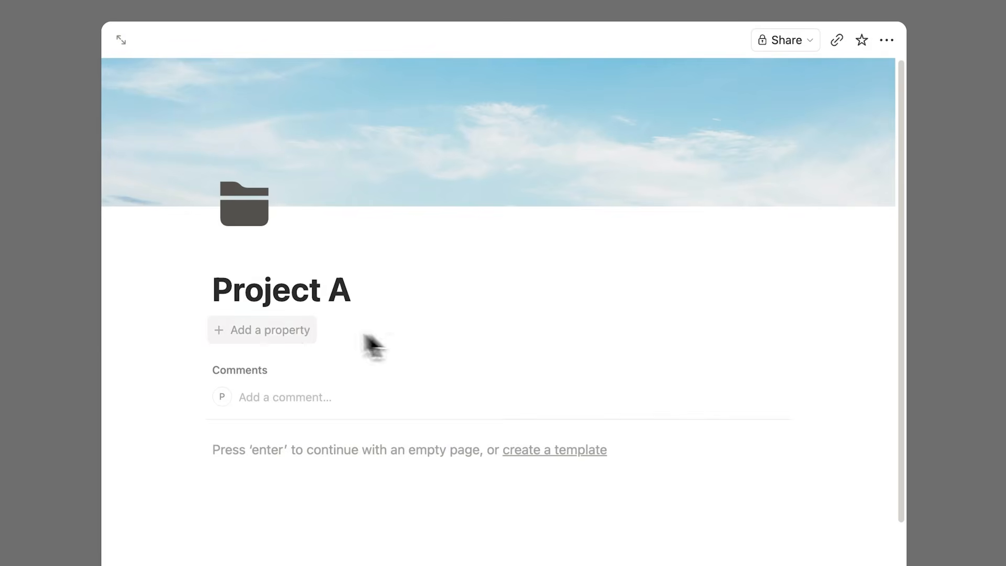
# Step: Add a Select property named "Type" to the Project A page
pyautogui.click(294, 337)
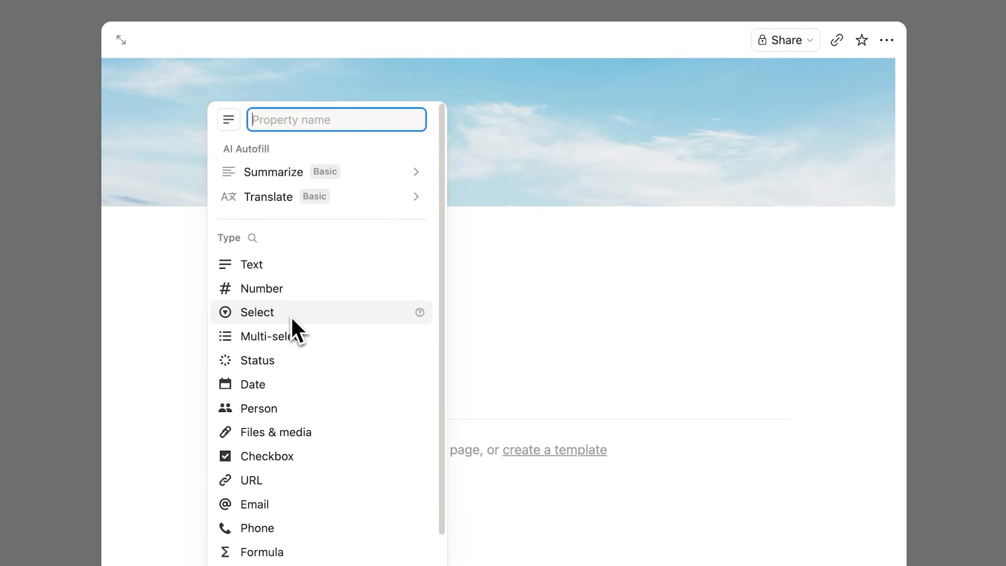
pyautogui.click(291, 313)
pyautogui.write('Type')
pyautogui.press('Return')
# Step: Set Project A's Type to a new option "Work" coloured Red, and return to the Dashboard
pyautogui.click(366, 326)
pyautogui.write('Work')
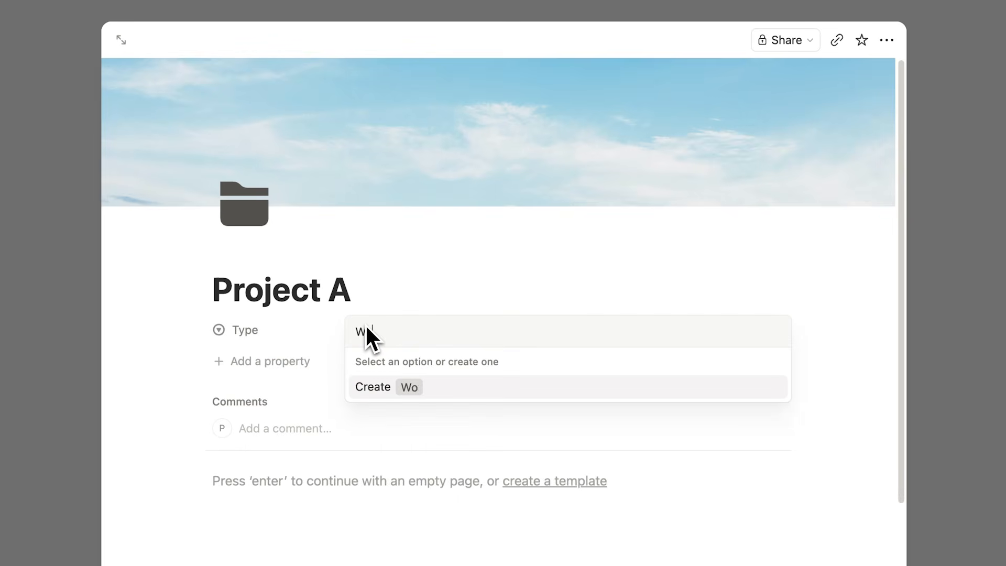
pyautogui.click(413, 386)
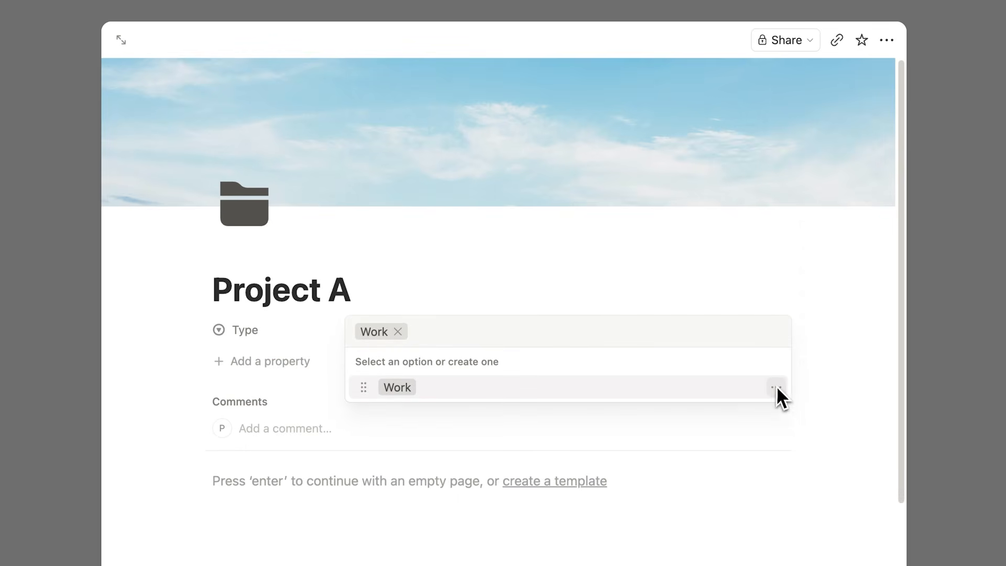
pyautogui.click(777, 386)
pyautogui.click(796, 363)
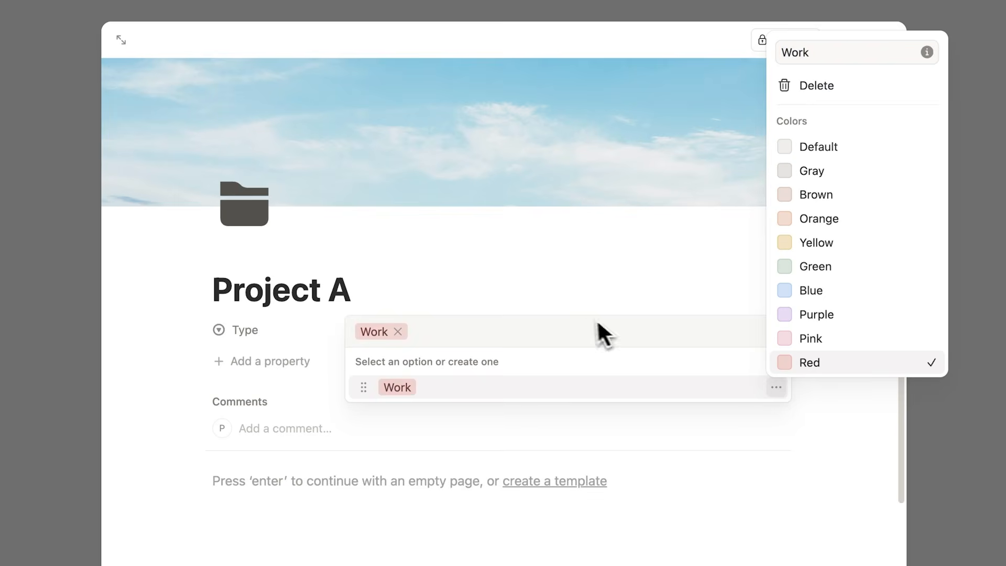
pyautogui.click(579, 297)
pyautogui.click(579, 298)
pyautogui.click(943, 328)
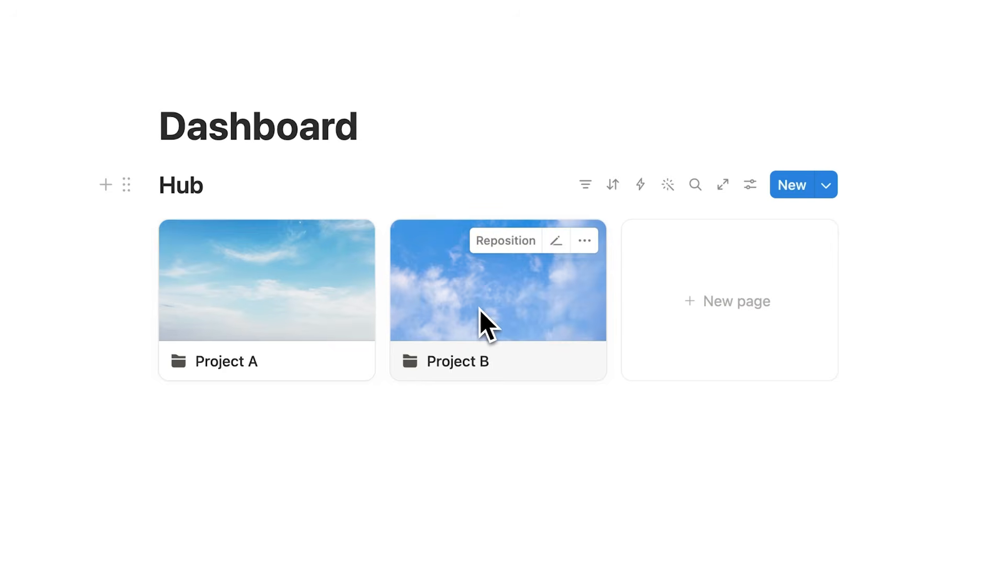
# Step: Set Project B's Type to a new option "Personal" coloured Green, and return to the Dashboard
pyautogui.click(481, 315)
pyautogui.click(341, 386)
pyautogui.write('Personal')
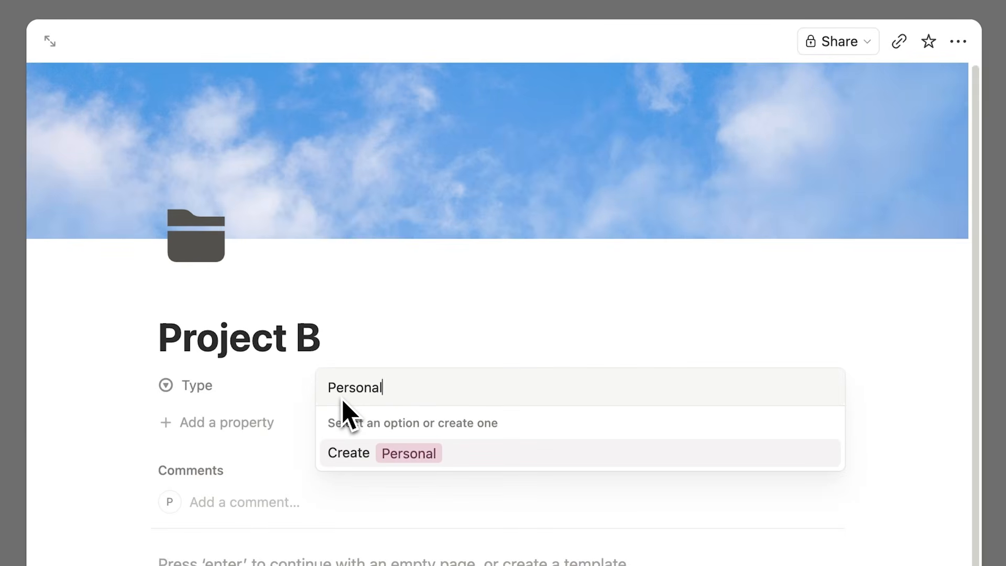
pyautogui.press('Return')
pyautogui.click(827, 481)
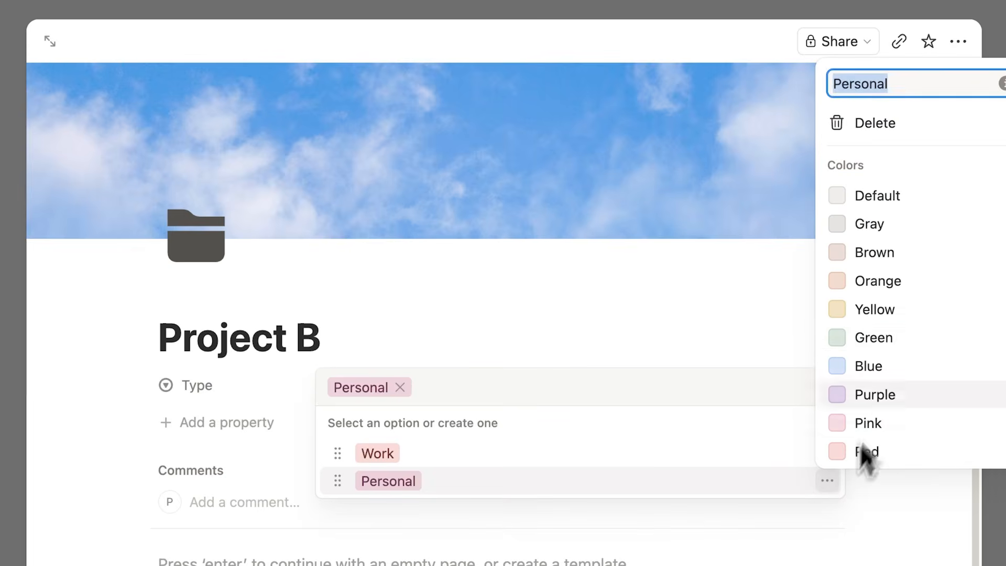
pyautogui.click(884, 340)
pyautogui.press('Escape')
pyautogui.press('Escape')
pyautogui.press('Escape')
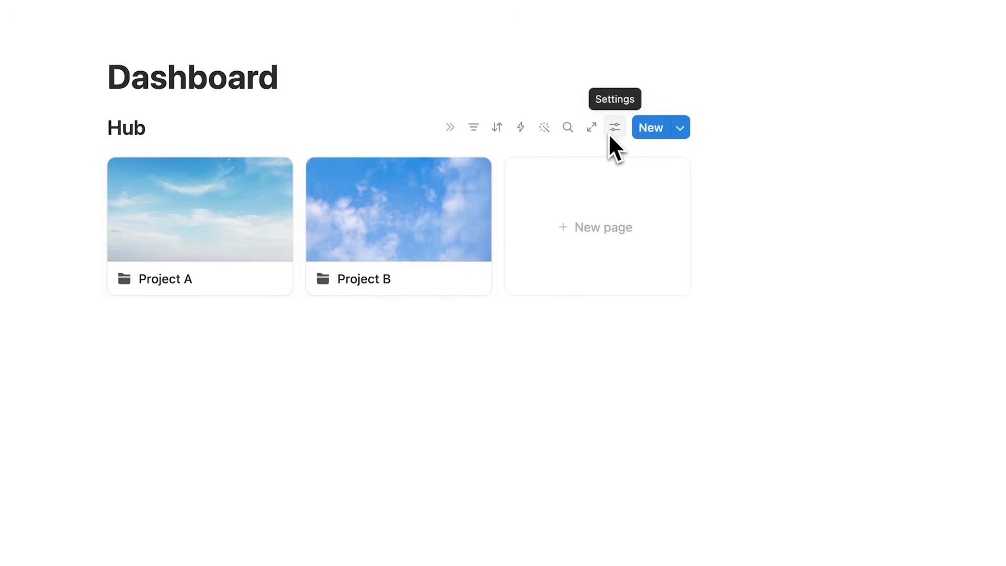
# Step: Toggle the visibility of the Type property on the Hub gallery's cards in its view settings
pyautogui.click(614, 129)
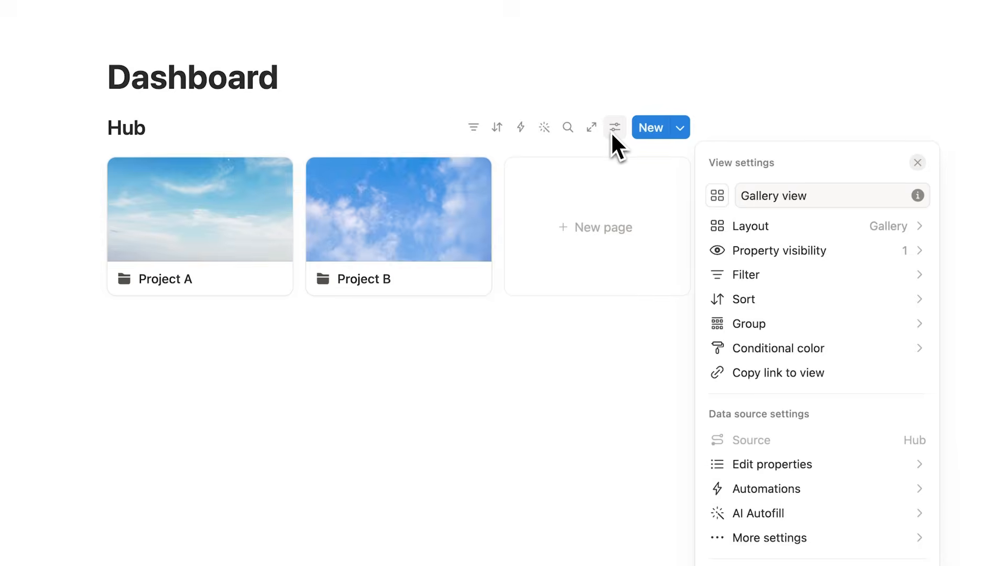
pyautogui.click(791, 248)
pyautogui.click(915, 309)
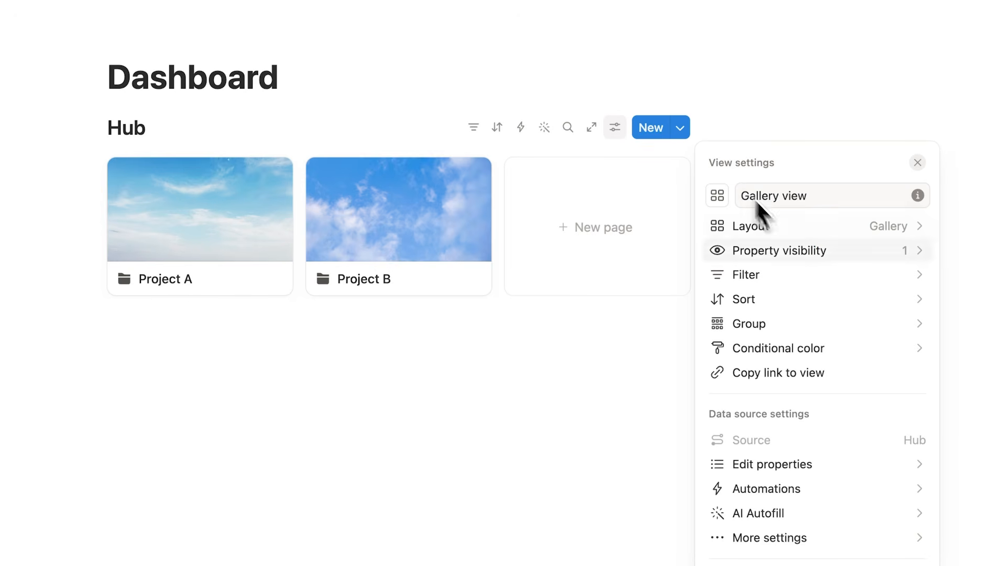
# Step: Group the Hub gallery by the Type property and close the view settings
pyautogui.click(787, 328)
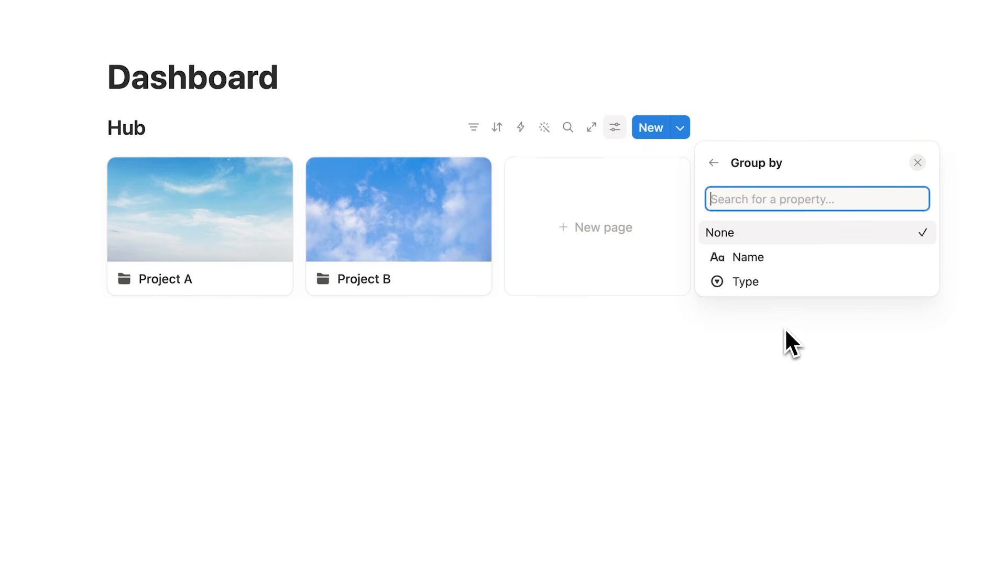
pyautogui.click(756, 281)
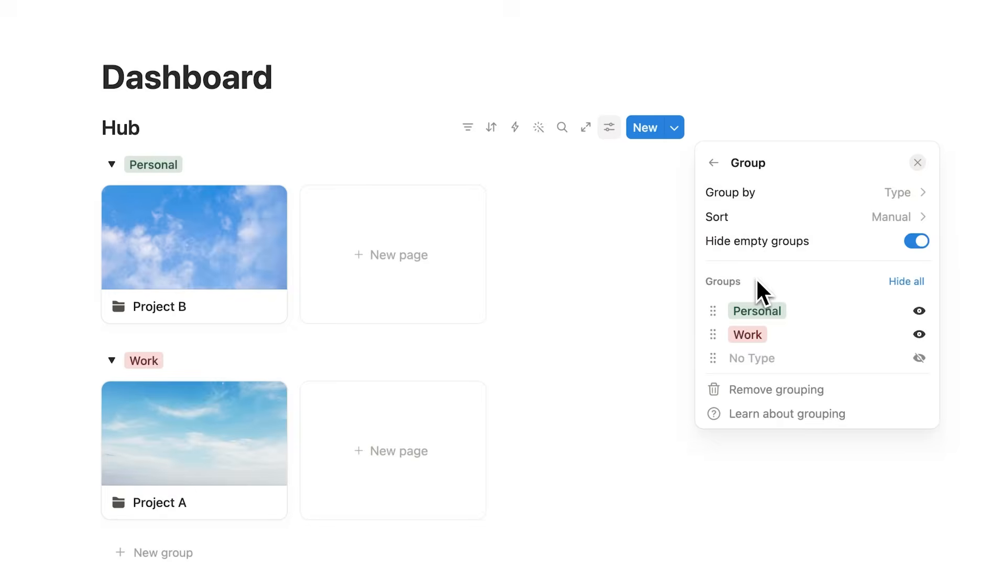
pyautogui.press('Escape')
pyautogui.click(166, 230)
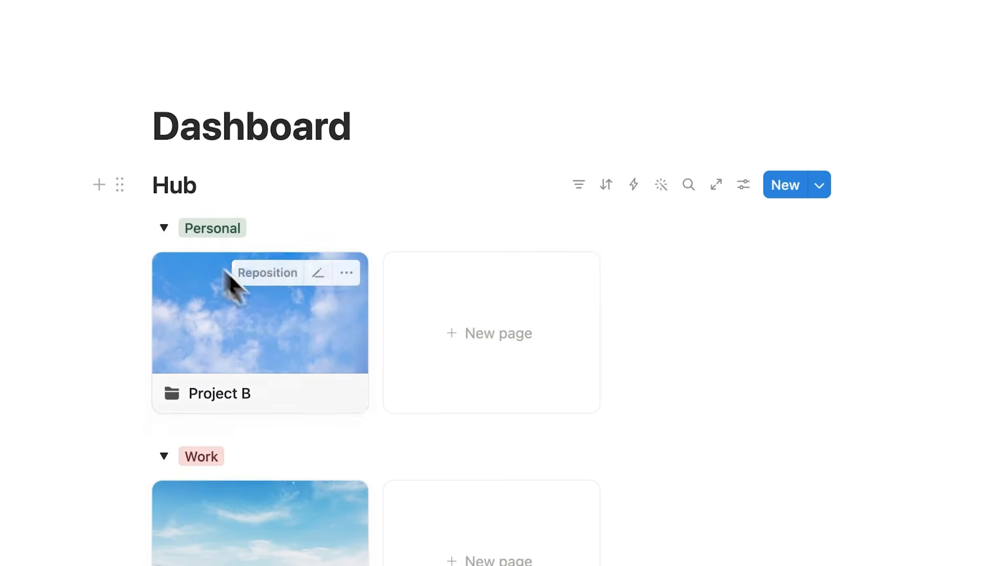
# Step: Collapse the Work group in the Hub gallery and expand it again
pyautogui.scroll(-3, 251, 335)
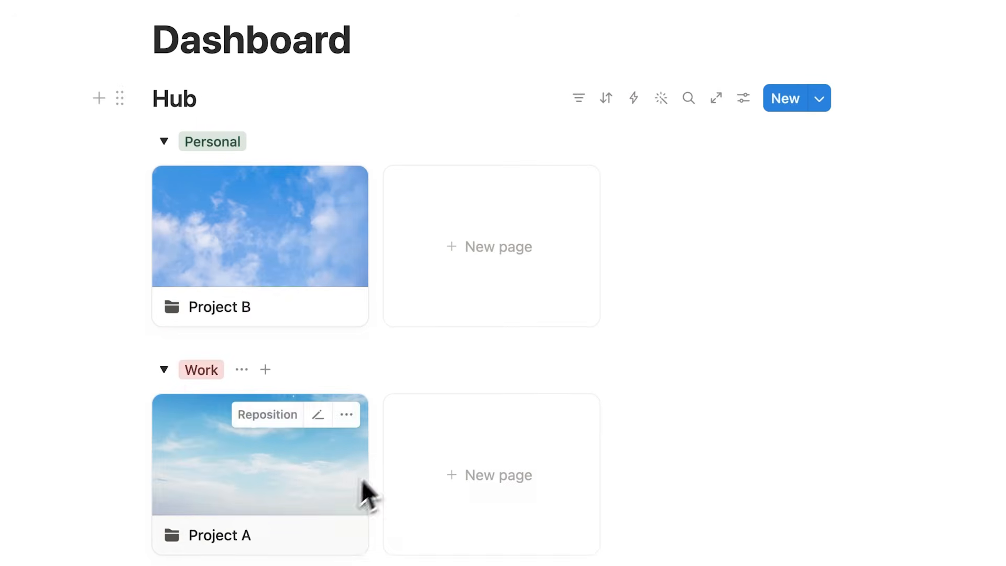
pyautogui.click(165, 370)
pyautogui.click(165, 455)
pyautogui.scroll(-5, 172, 458)
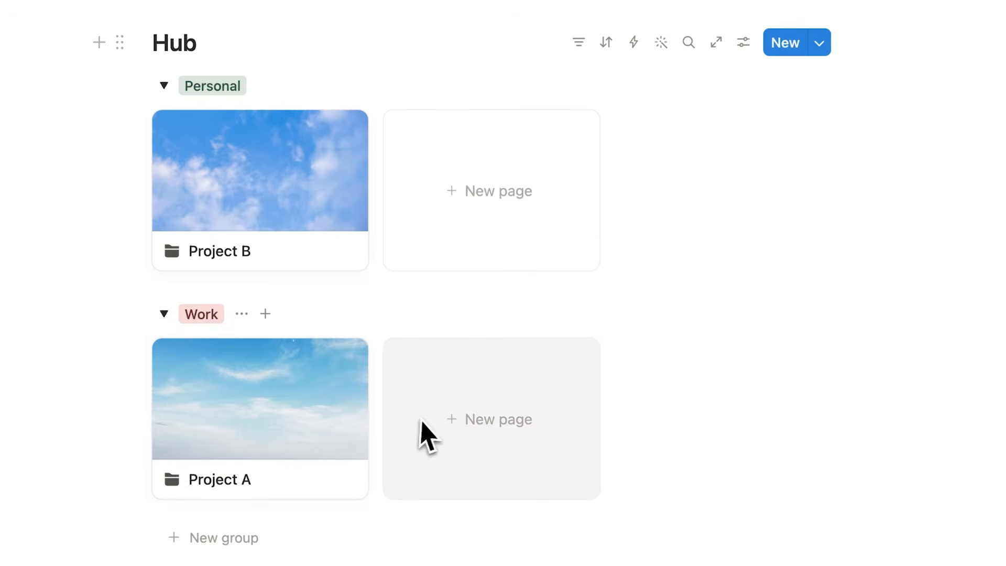
# Step: Add a new page titled "Project C" to the Work group of the Hub gallery
pyautogui.click(426, 421)
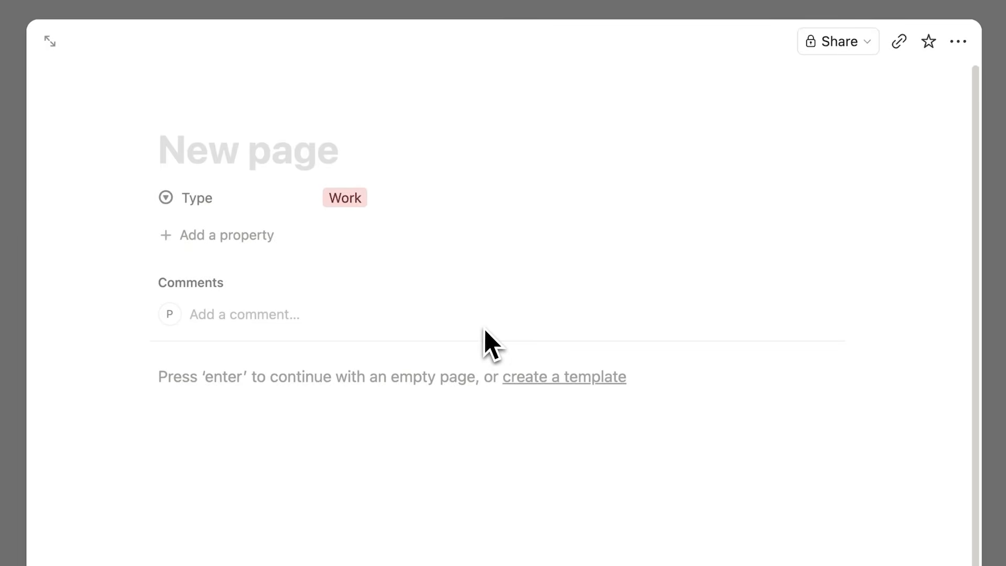
pyautogui.write('Project C')
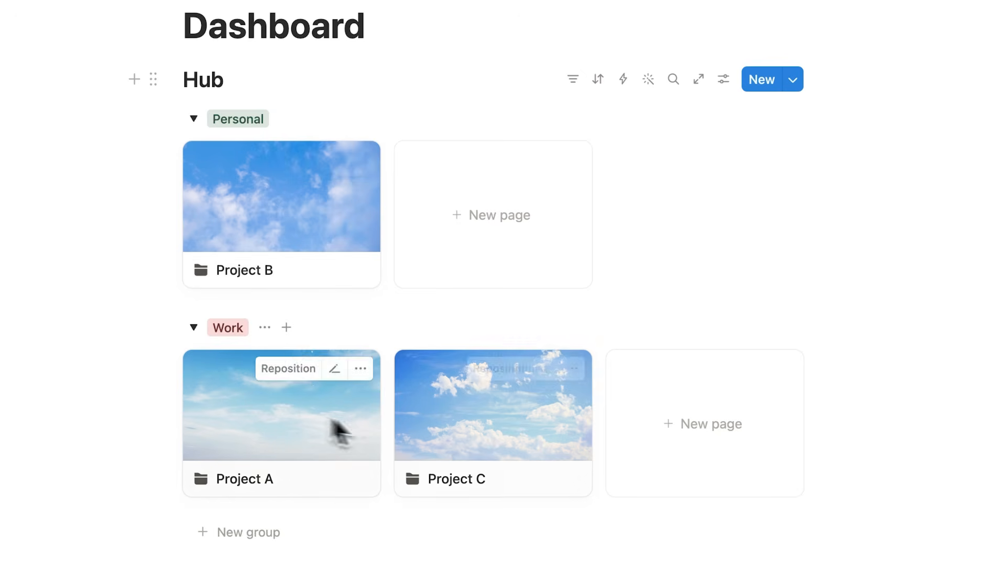
pyautogui.click(194, 329)
pyautogui.click(193, 360)
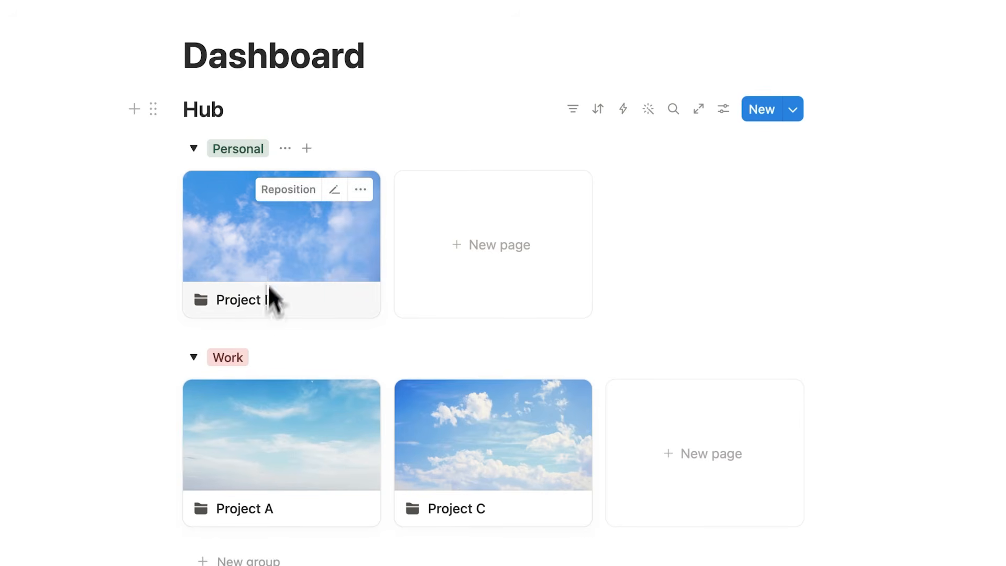
# Step: Open the Project B page from the Personal group of the Hub gallery
pyautogui.click(279, 257)
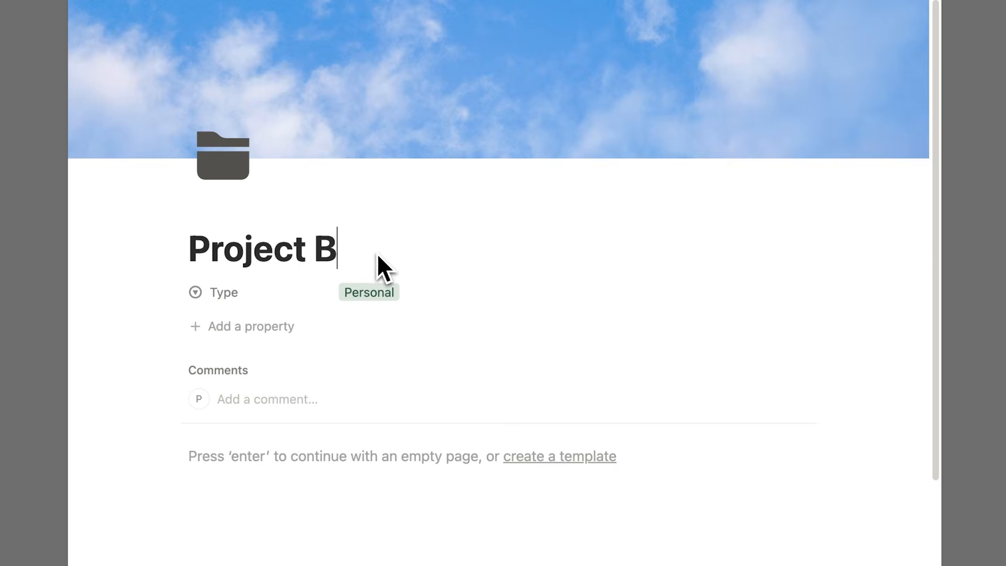
pyautogui.moveTo(378, 256); pyautogui.dragTo(117, 242)
pyautogui.click(347, 252)
pyautogui.scroll(-3, 364, 278)
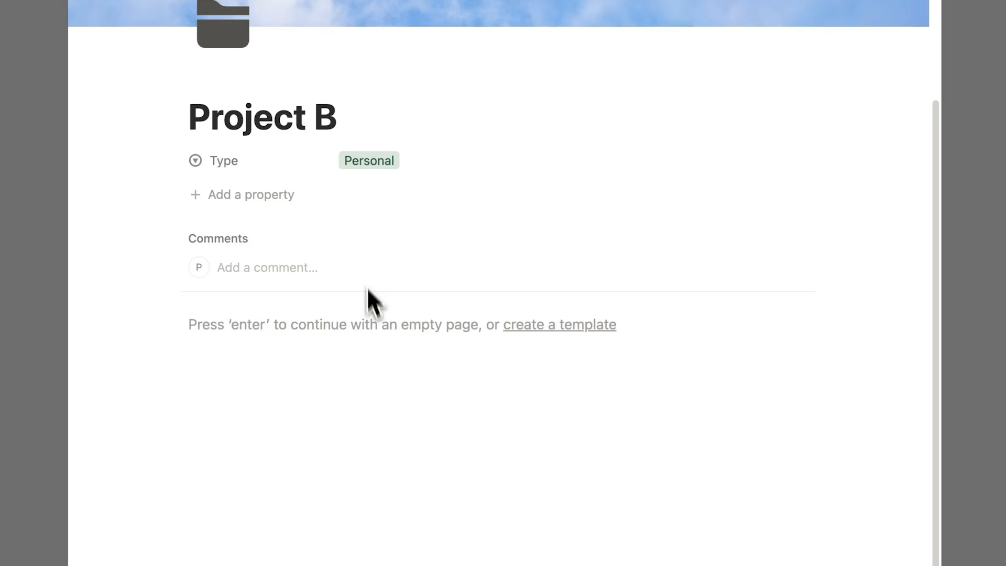
pyautogui.scroll(3, 260, 281)
pyautogui.moveTo(366, 253); pyautogui.dragTo(177, 253)
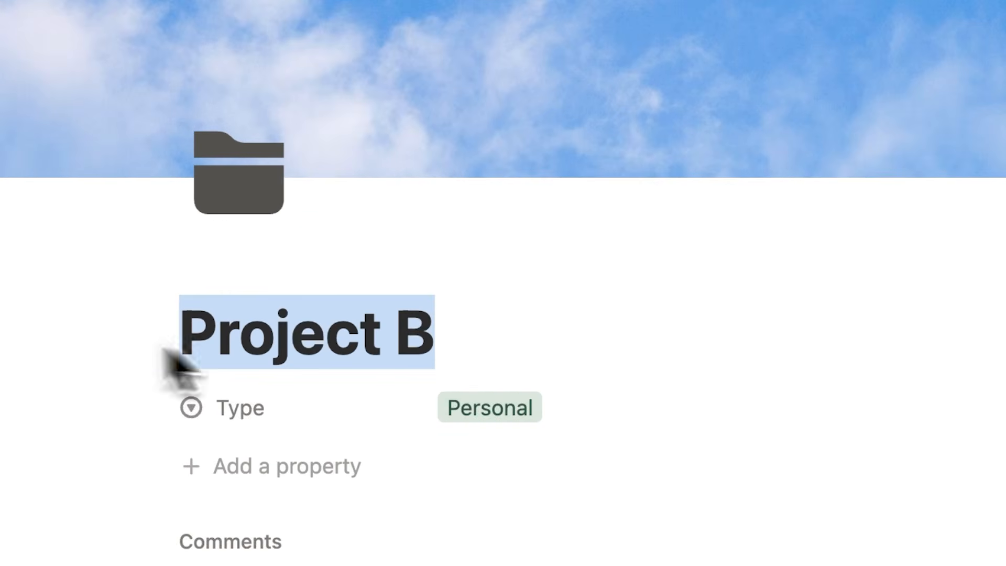
pyautogui.click(455, 350)
# Step: Add a to-do list with the items "Task 1", "Task 2" and "Task 3" to the Project B page
pyautogui.press('Return')
pyautogui.write('/')
pyautogui.click(339, 232)
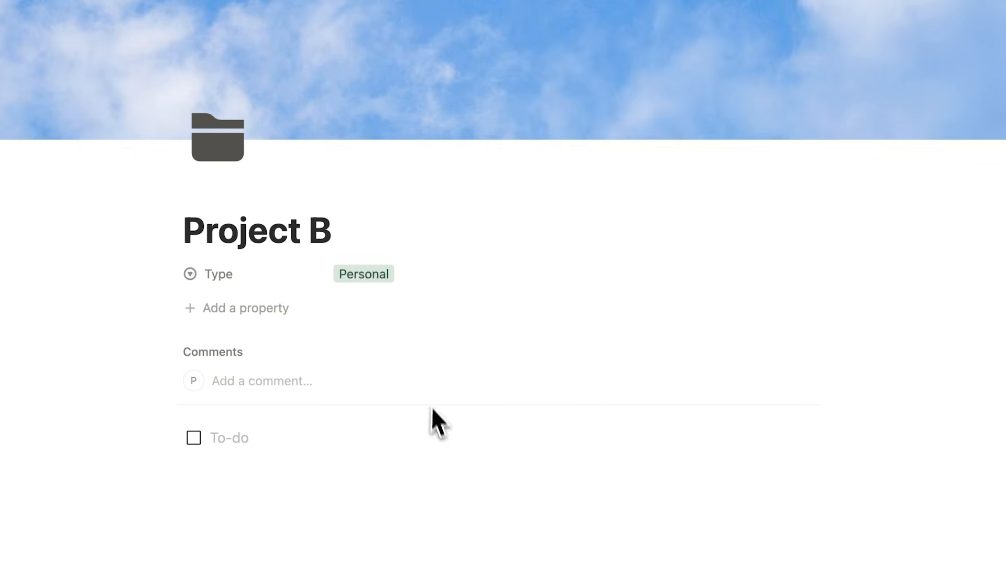
pyautogui.moveTo(341, 236); pyautogui.dragTo(159, 223)
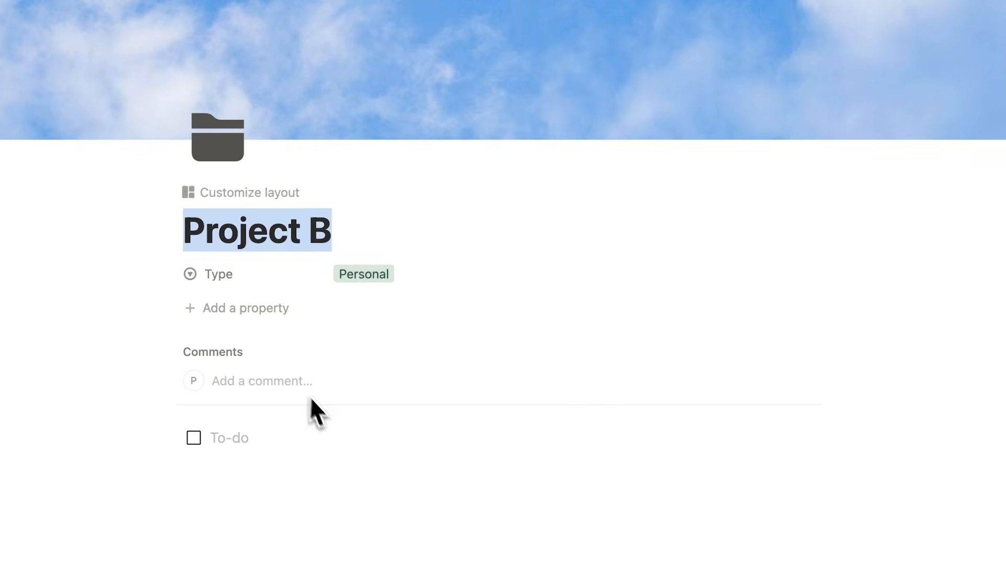
pyautogui.click(319, 411)
pyautogui.write('Task 1')
pyautogui.press('Return')
pyautogui.write('Task 2')
pyautogui.press('Return')
pyautogui.write('Task 3')
# Step: Mark Task 1 and Task 2 as done in Project B's to-do list
pyautogui.click(194, 438)
pyautogui.click(193, 465)
pyautogui.scroll(-1, 294, 507)
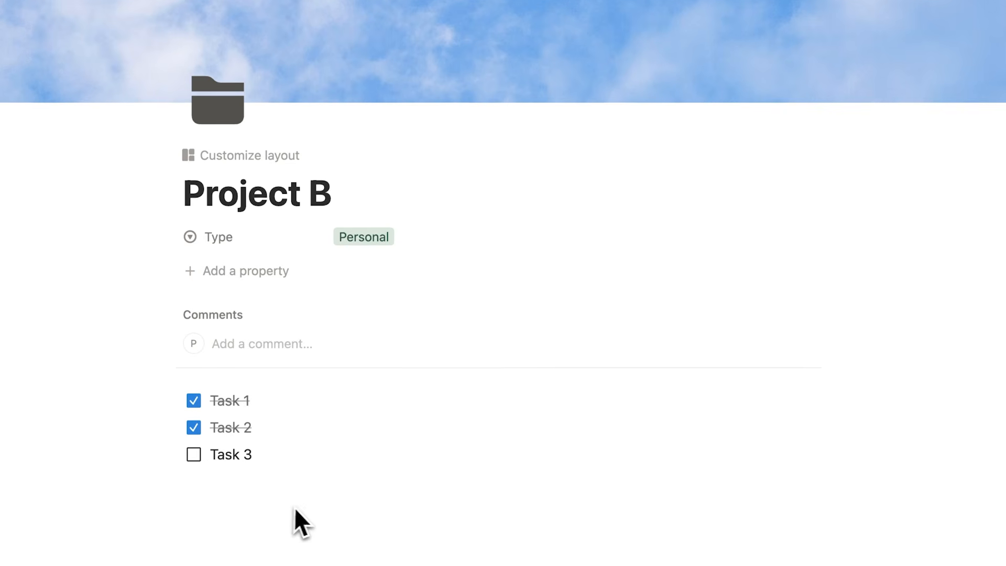
# Step: Start an empty line below Project B's to-do list and browse the block types that can be inserted there
pyautogui.click(297, 505)
pyautogui.scroll(2, 355, 270)
pyautogui.moveTo(355, 269); pyautogui.dragTo(123, 252)
pyautogui.click(371, 267)
pyautogui.scroll(-8, 370, 270)
pyautogui.click(316, 194)
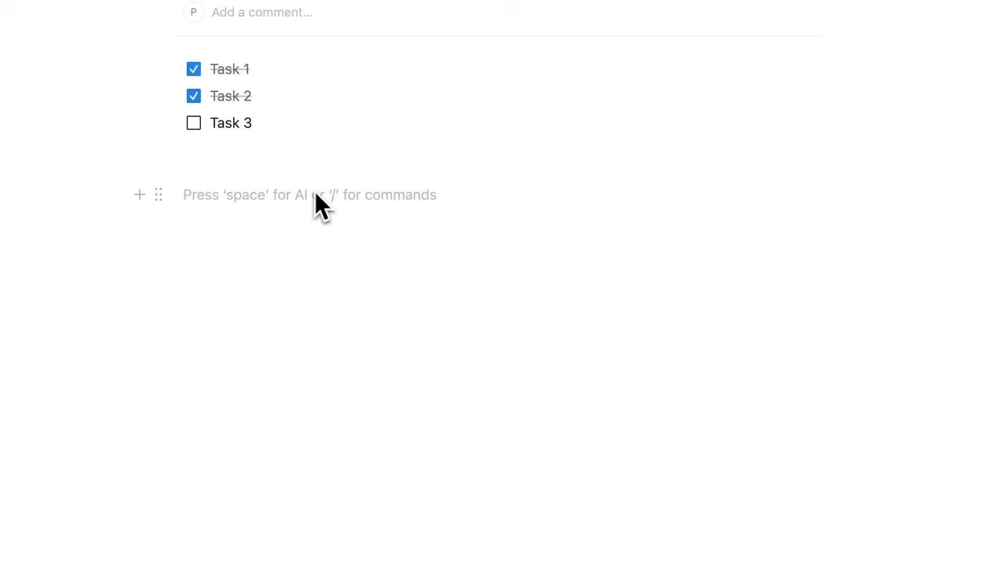
pyautogui.write('/')
pyautogui.moveTo(462, 234); pyautogui.dragTo(460, 427)
# Step: Open the Report project under My Projects and examine its properties, project tasks, notes and bottlenecks sections
pyautogui.scroll(-4, 401, 389)
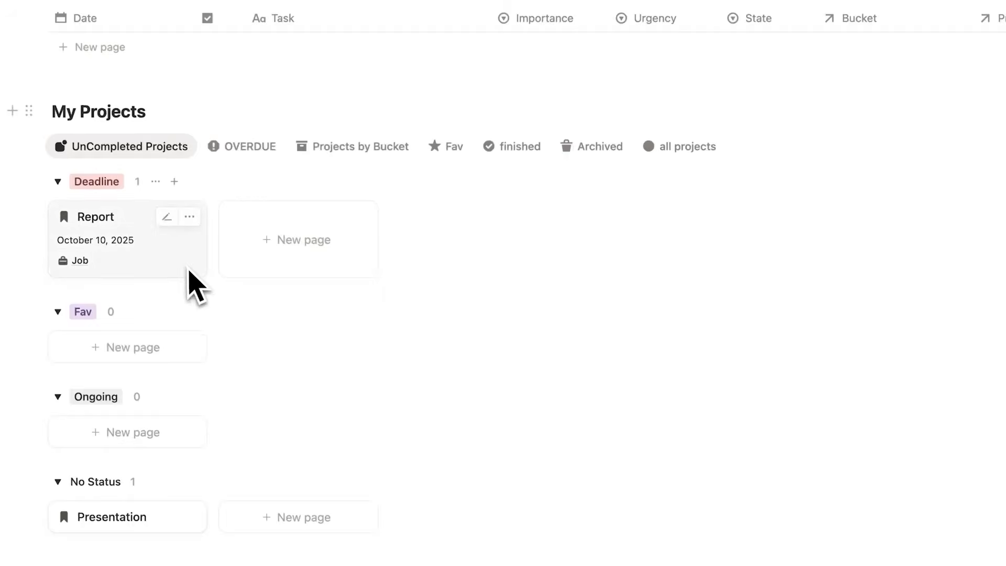
pyautogui.click(188, 270)
pyautogui.click(283, 46)
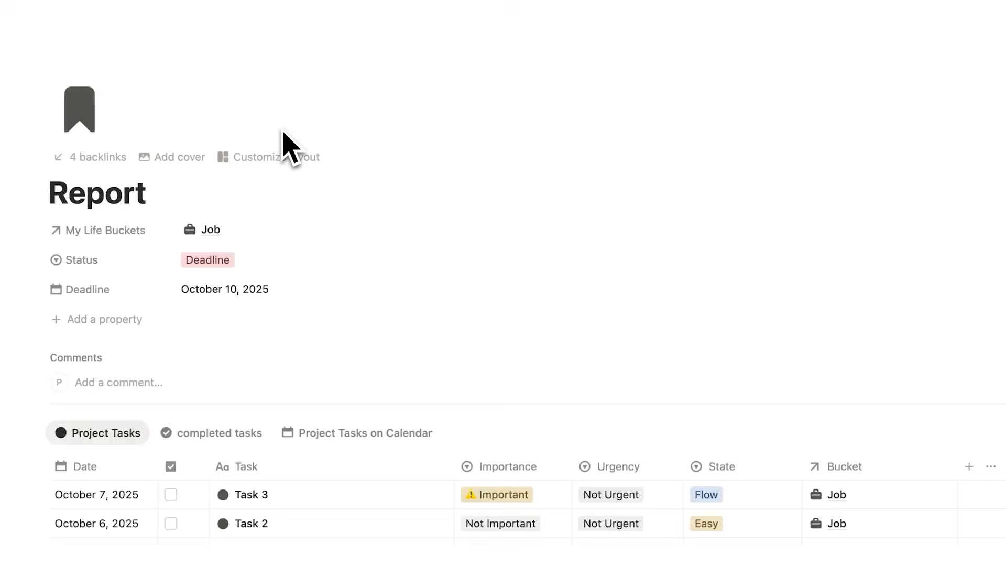
pyautogui.scroll(-6, 556, 175)
pyautogui.scroll(5, 338, 181)
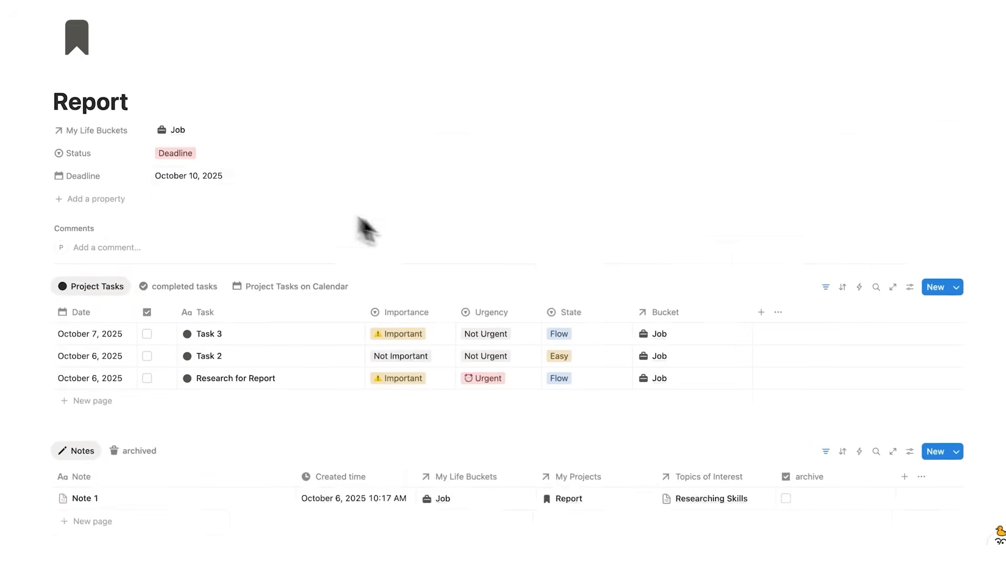
pyautogui.scroll(1, 476, 140)
pyautogui.scroll(-5, 464, 152)
pyautogui.scroll(5, 472, 220)
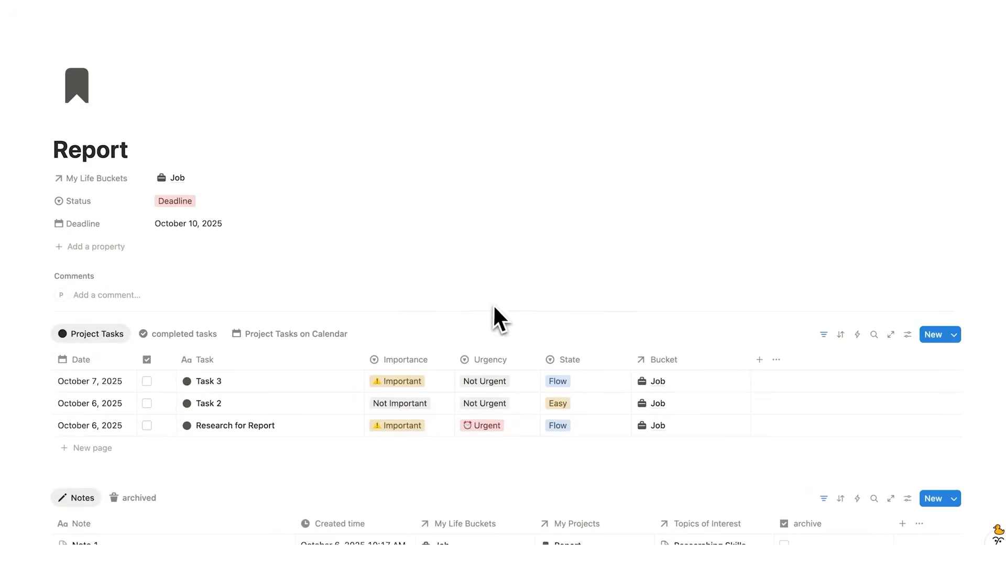
pyautogui.scroll(-4, 137, 163)
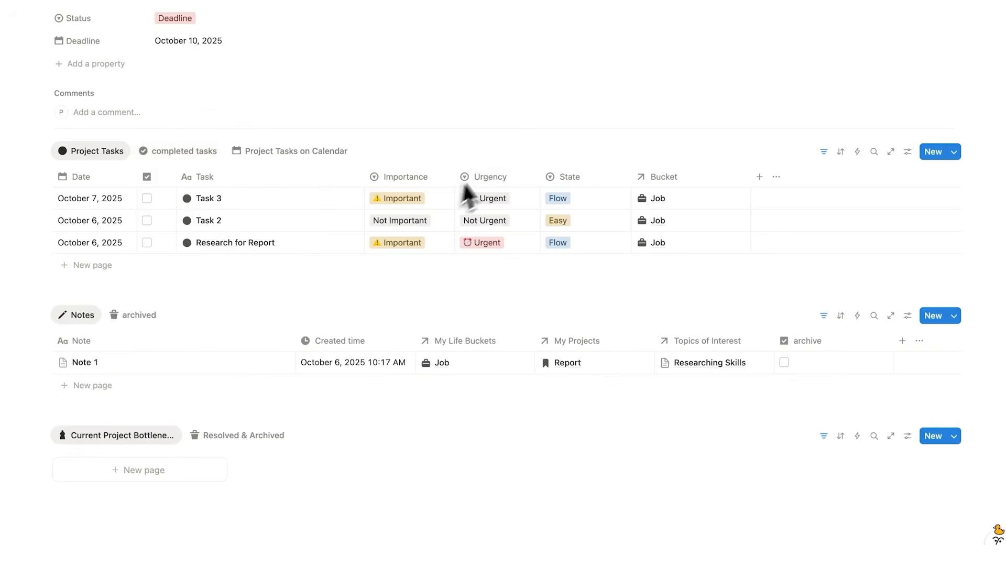
pyautogui.scroll(3, 461, 212)
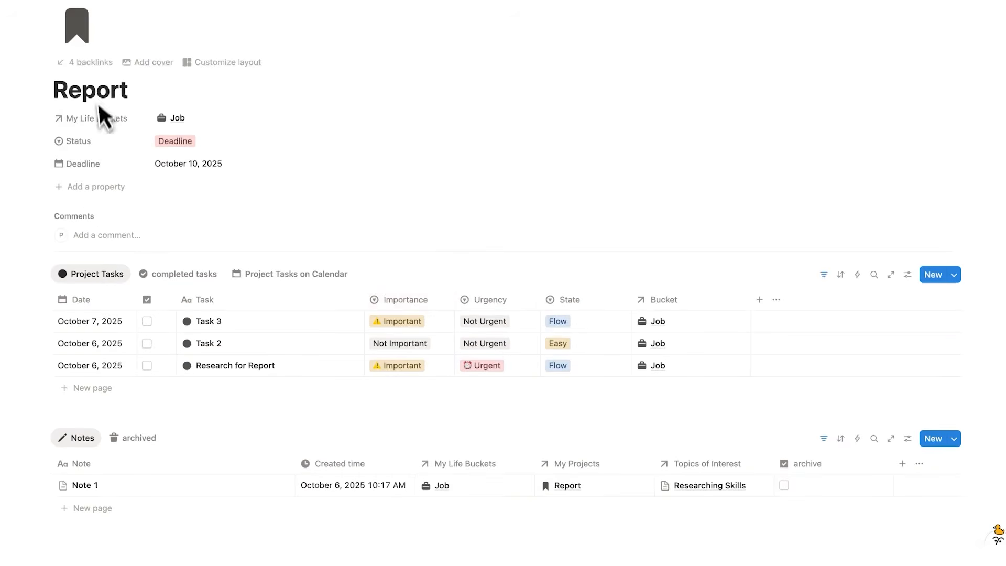
pyautogui.scroll(-5, 136, 126)
pyautogui.scroll(6, 173, 230)
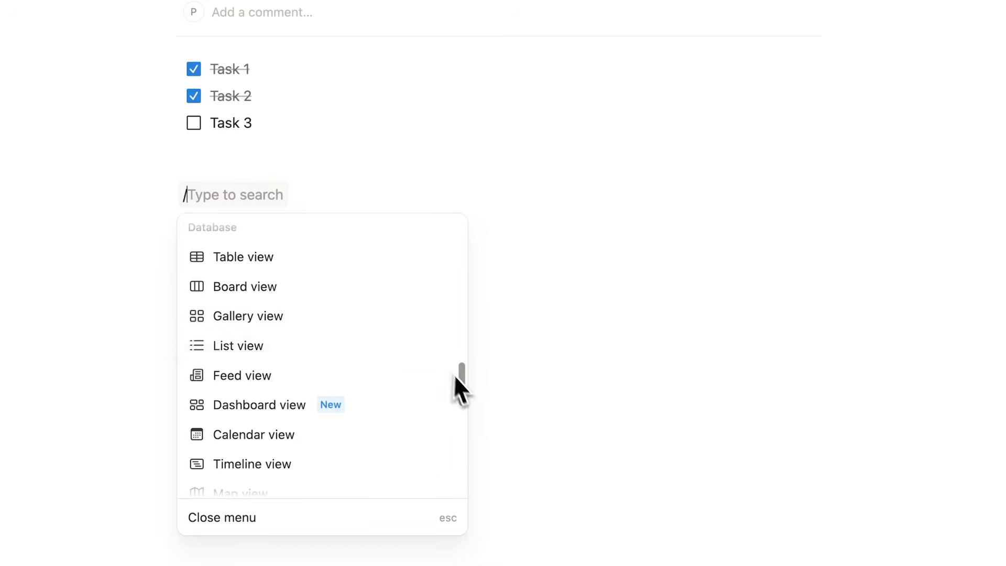
# Step: Review the media, basic, database and advanced block types available for the Project B page, and close the block list without inserting anything
pyautogui.scroll(3, 454, 374)
pyautogui.moveTo(464, 368); pyautogui.dragTo(467, 338)
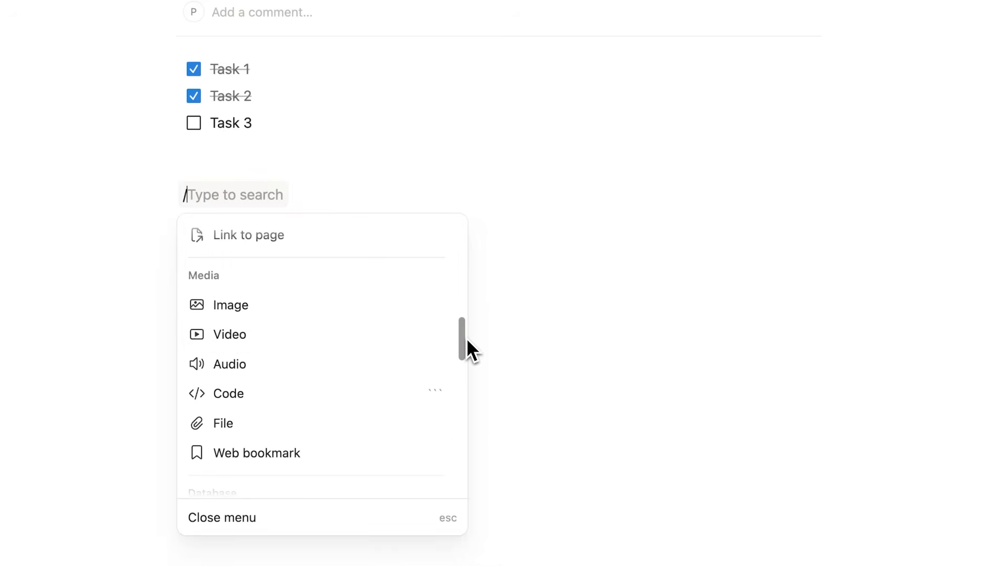
pyautogui.moveTo(285, 306)
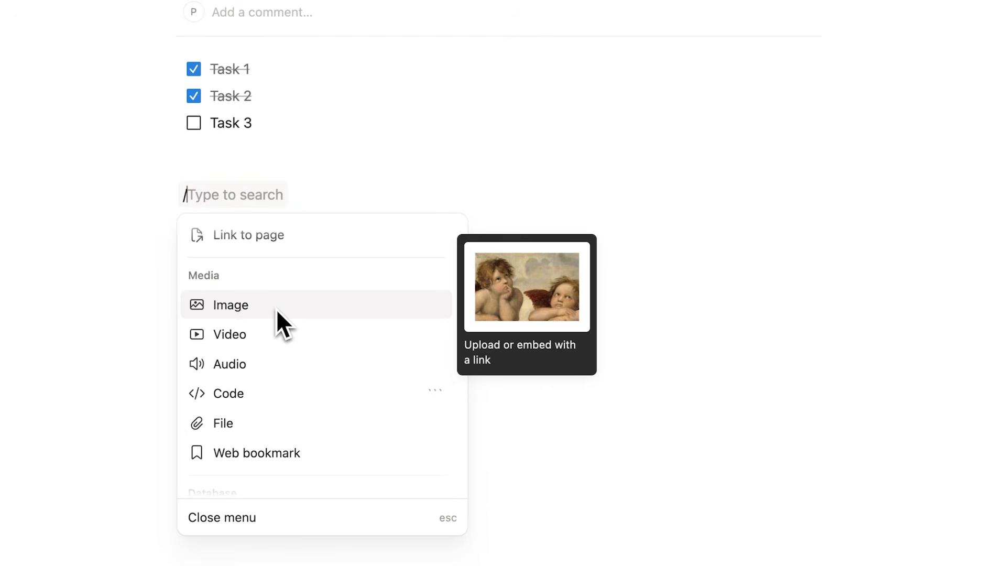
pyautogui.moveTo(275, 330)
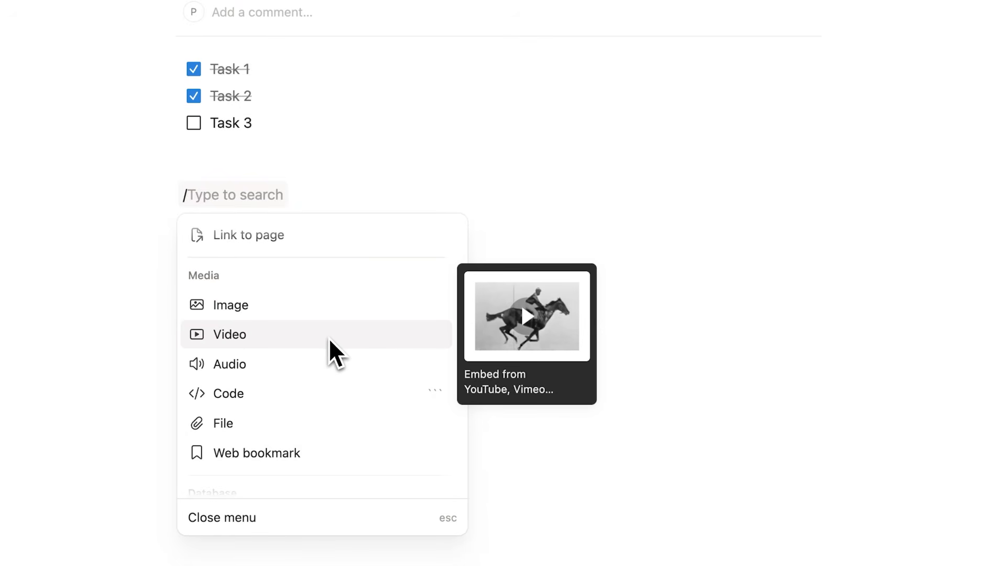
pyautogui.scroll(2, 325, 331)
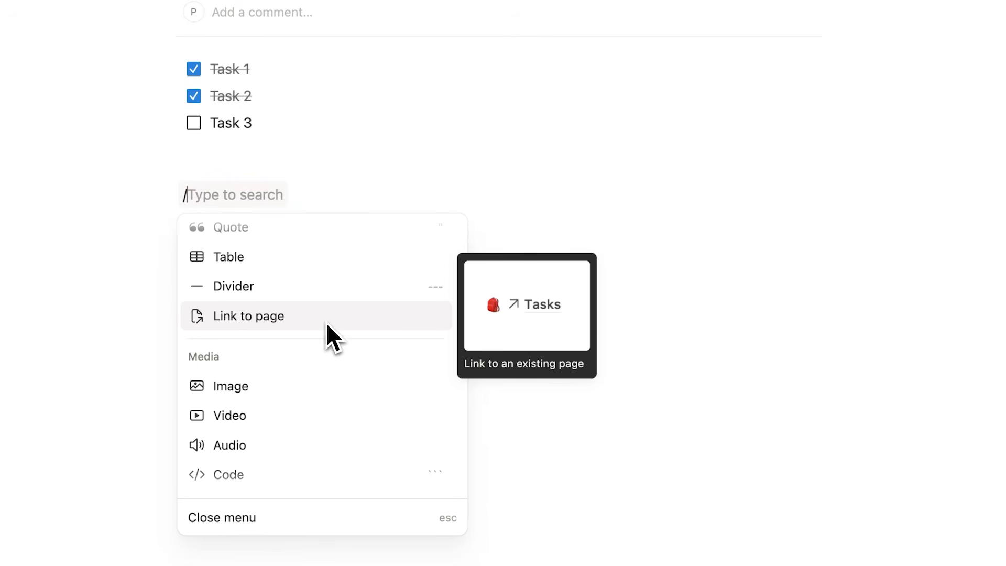
pyautogui.scroll(1, 297, 294)
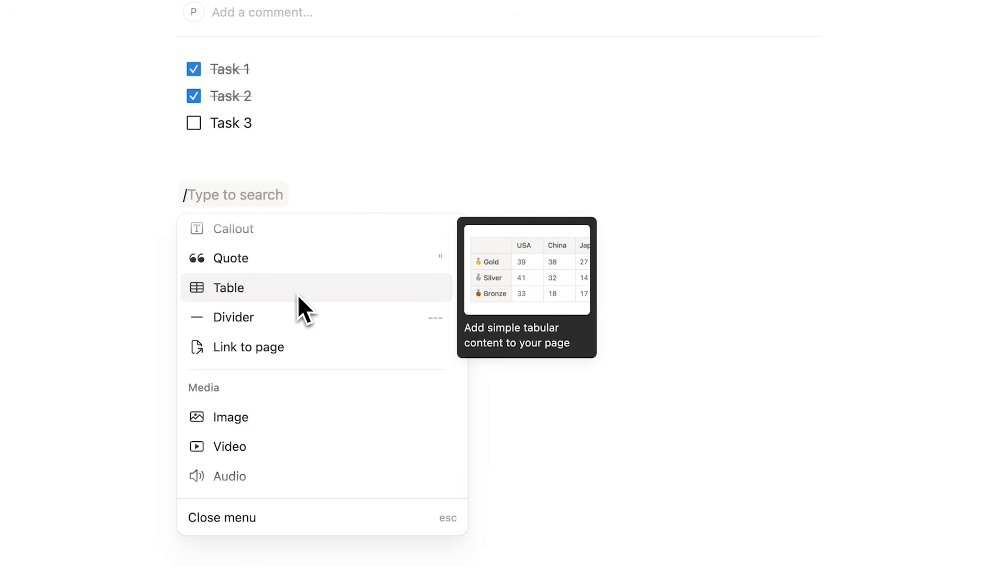
pyautogui.scroll(-15, 337, 414)
pyautogui.scroll(15, 338, 410)
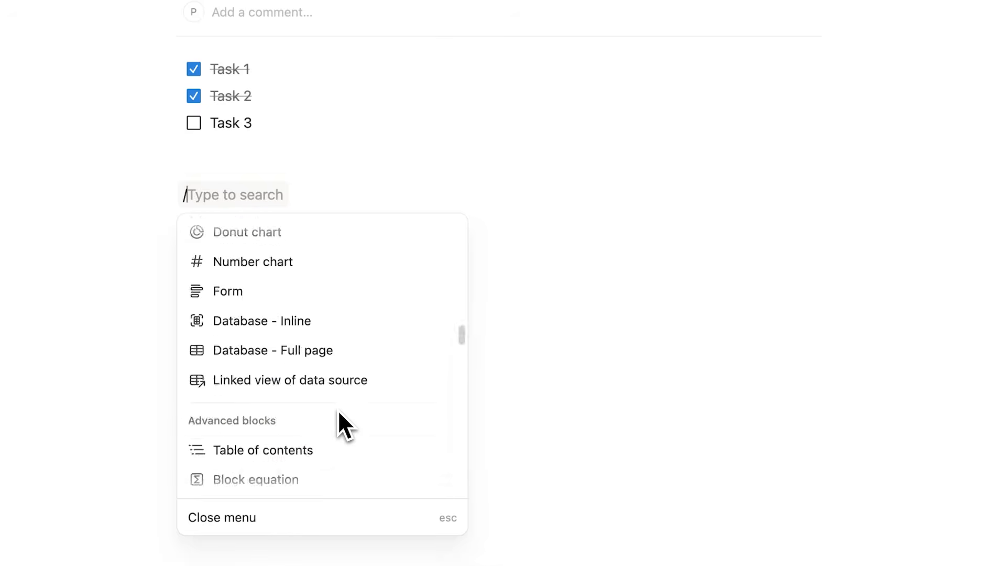
pyautogui.scroll(6, 338, 405)
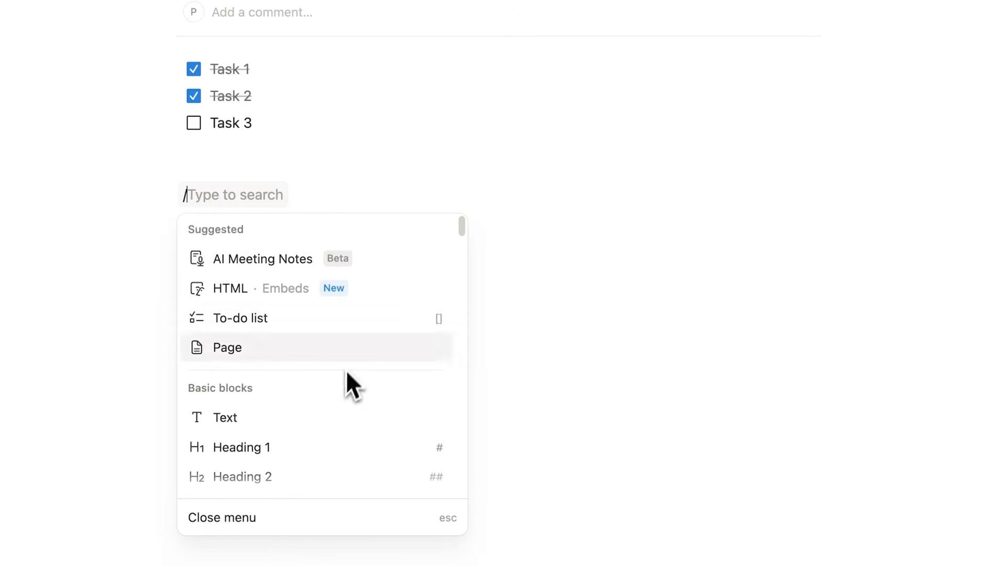
pyautogui.click(376, 155)
pyautogui.scroll(7, 303, 383)
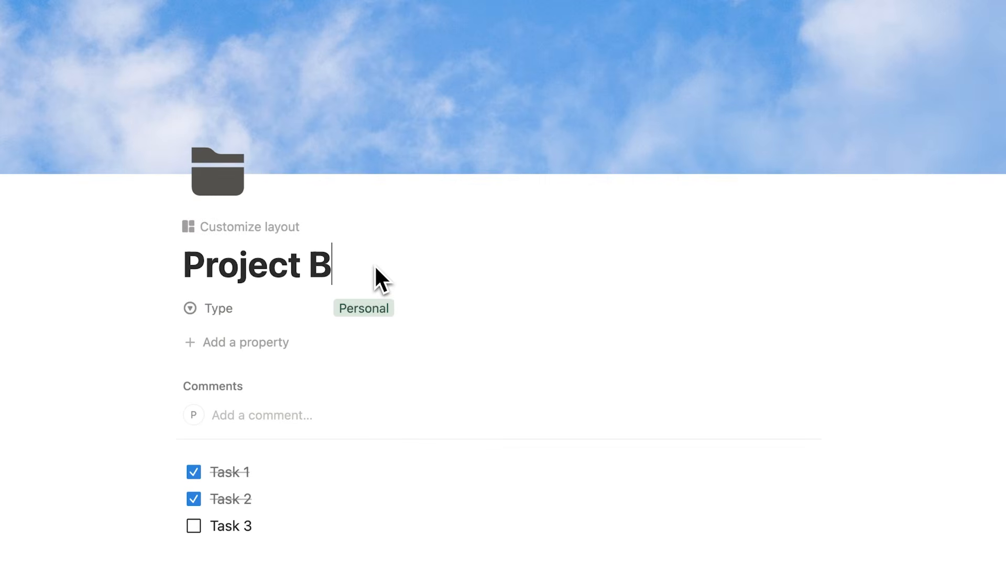
pyautogui.moveTo(375, 264); pyautogui.dragTo(139, 278)
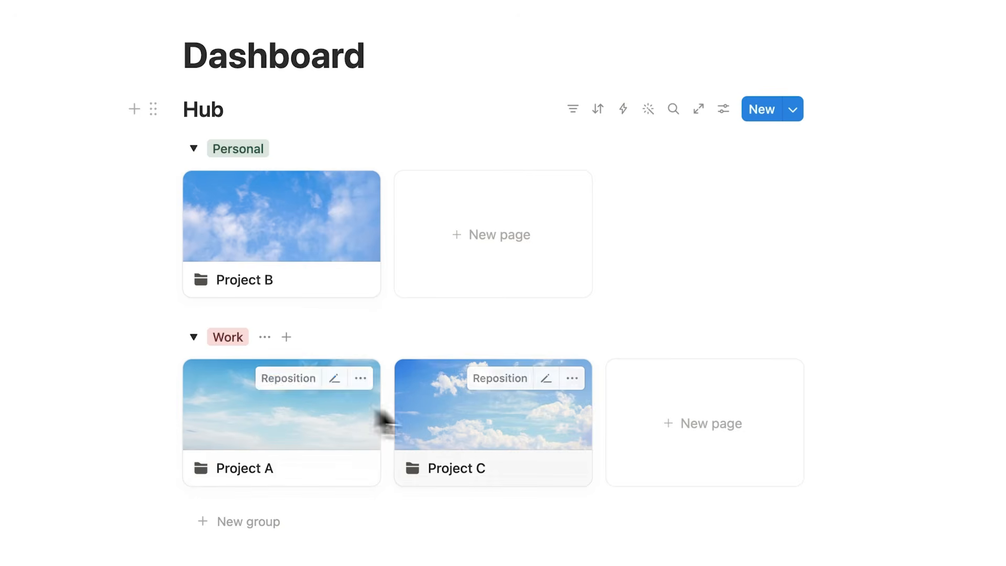
# Step: Create a new page template for the Hub database and title it "New Project"
pyautogui.moveTo(155, 112); pyautogui.dragTo(176, 114)
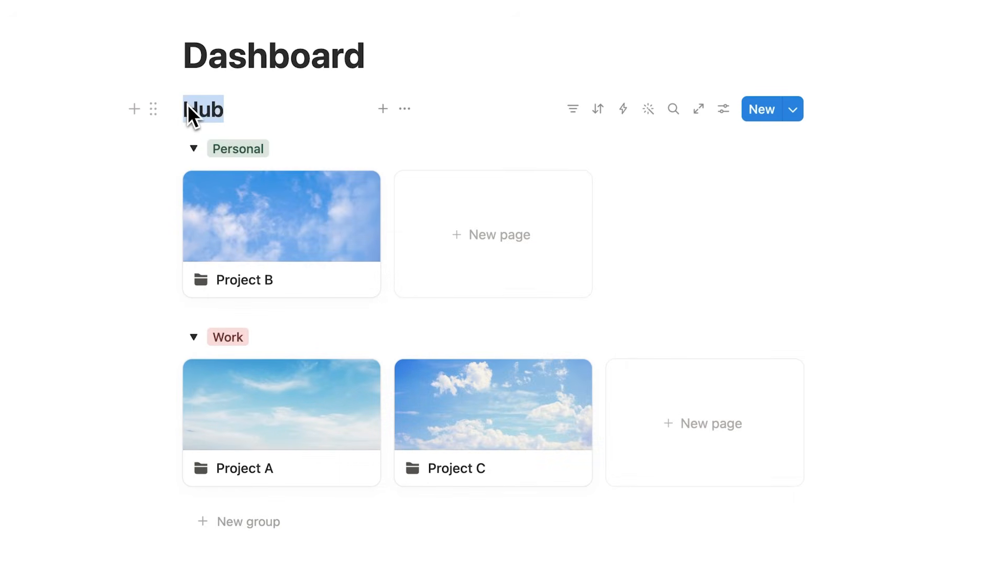
pyautogui.click(404, 47)
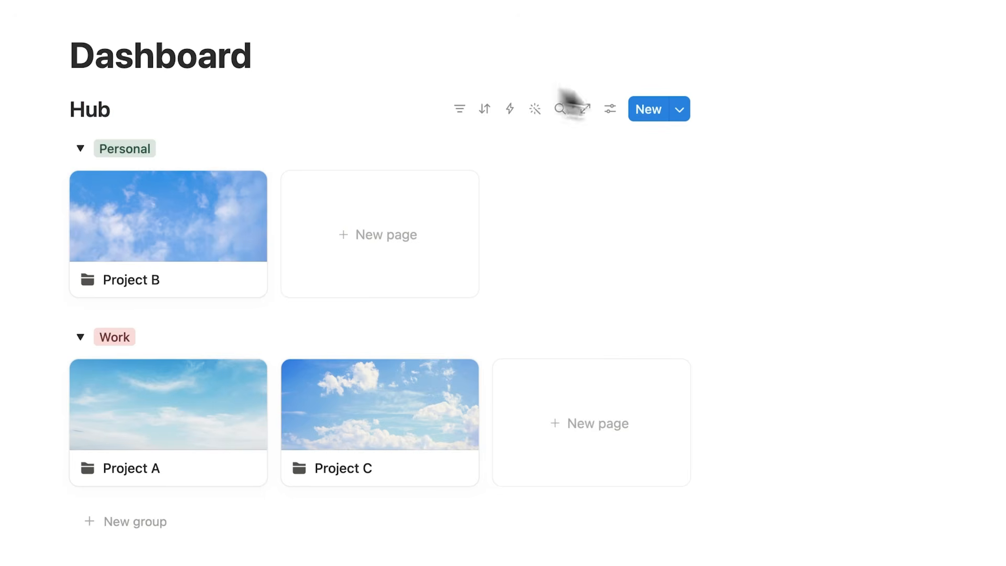
pyautogui.click(680, 109)
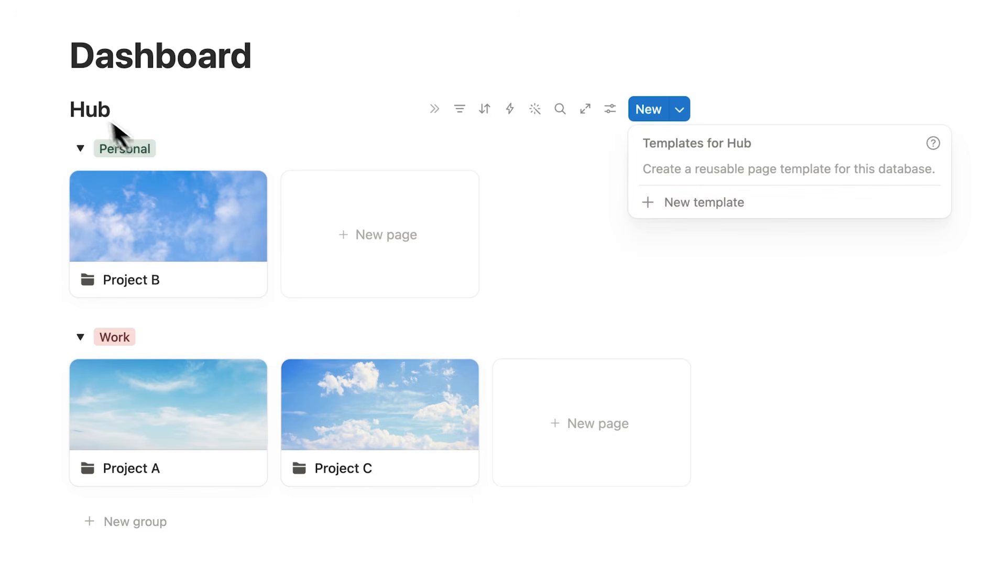
pyautogui.click(691, 203)
pyautogui.write('New Project')
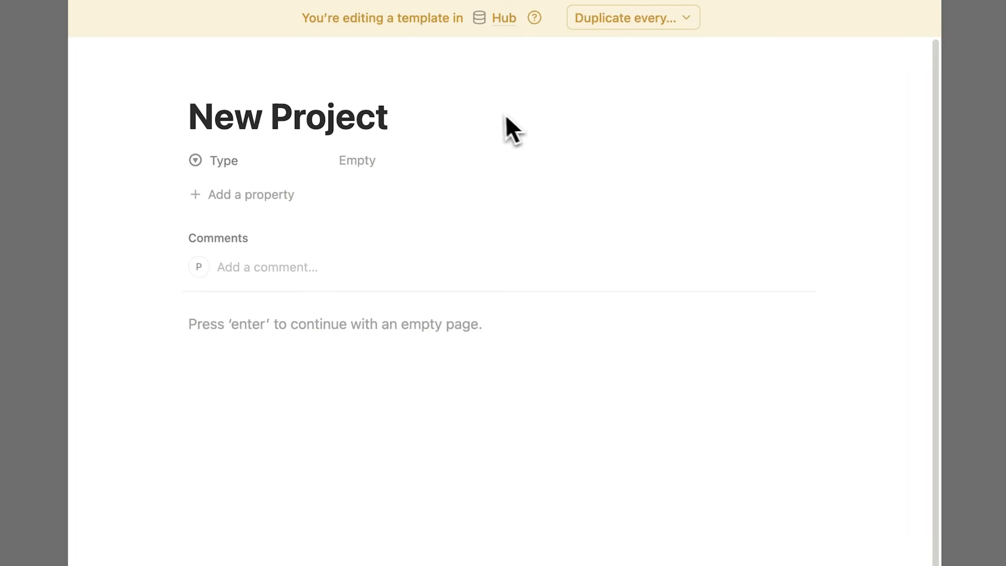
# Step: Give the New Project template a folder icon
pyautogui.click(227, 102)
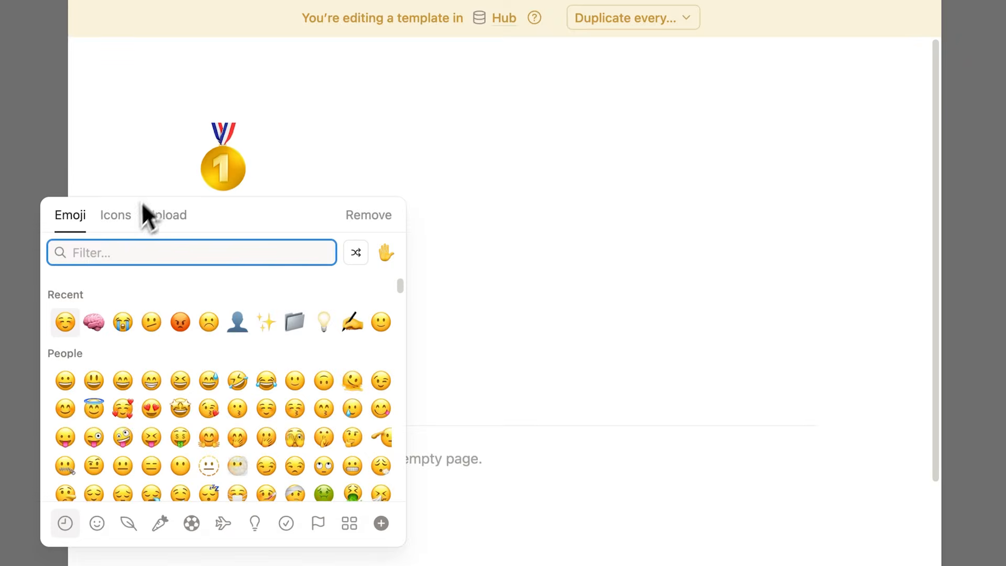
pyautogui.click(132, 217)
pyautogui.click(70, 321)
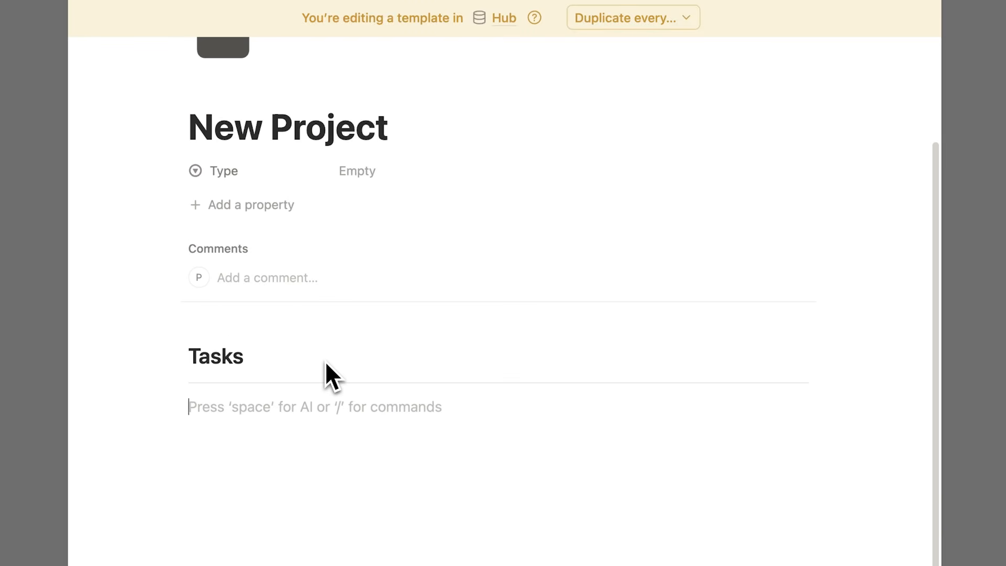
# Step: Fill the New Project template with divided Tasks and Notes sections, put to-dos 1, 2 and 3 under Tasks, and close it
pyautogui.press('Return')
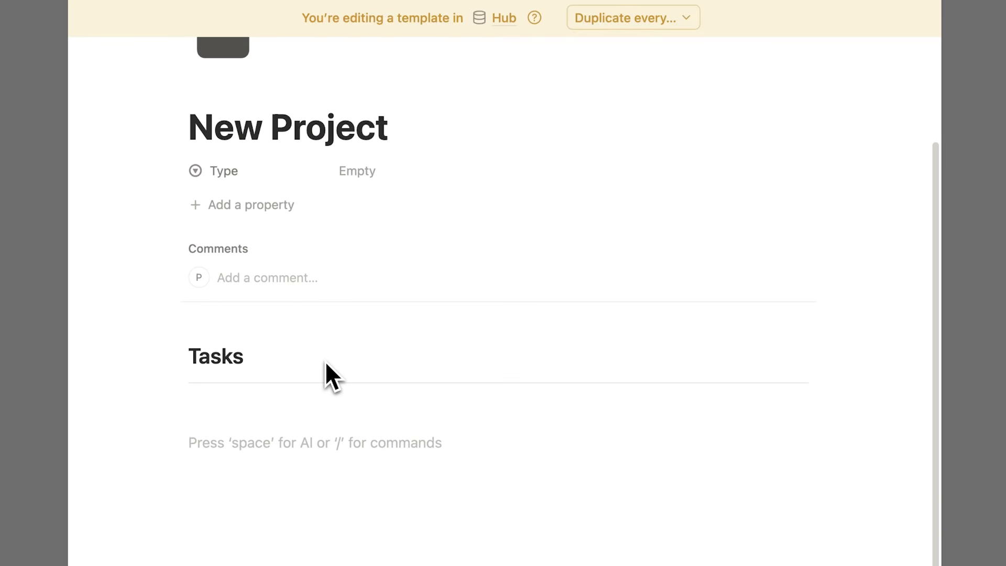
pyautogui.scroll(2, 368, 263)
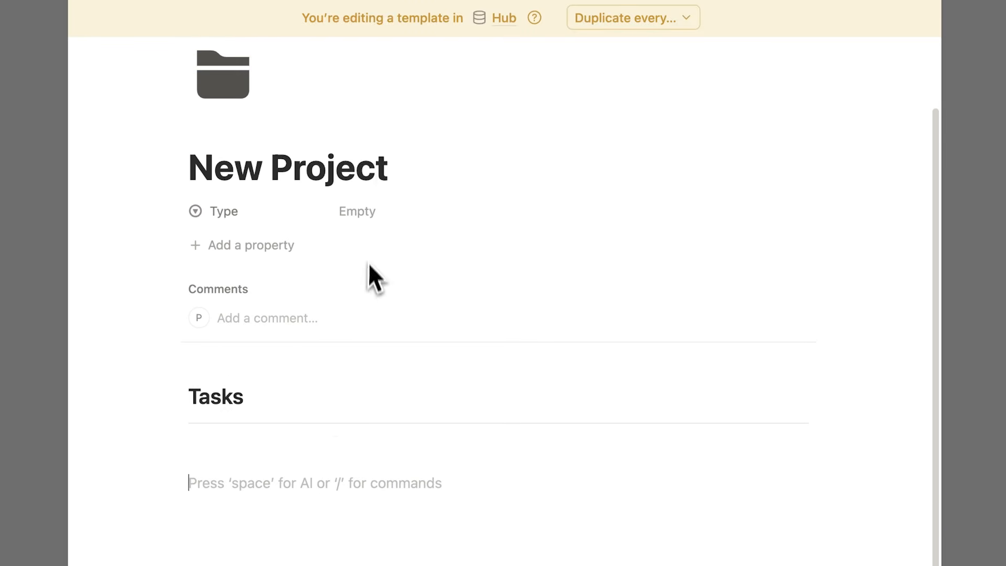
pyautogui.moveTo(388, 195); pyautogui.dragTo(167, 195)
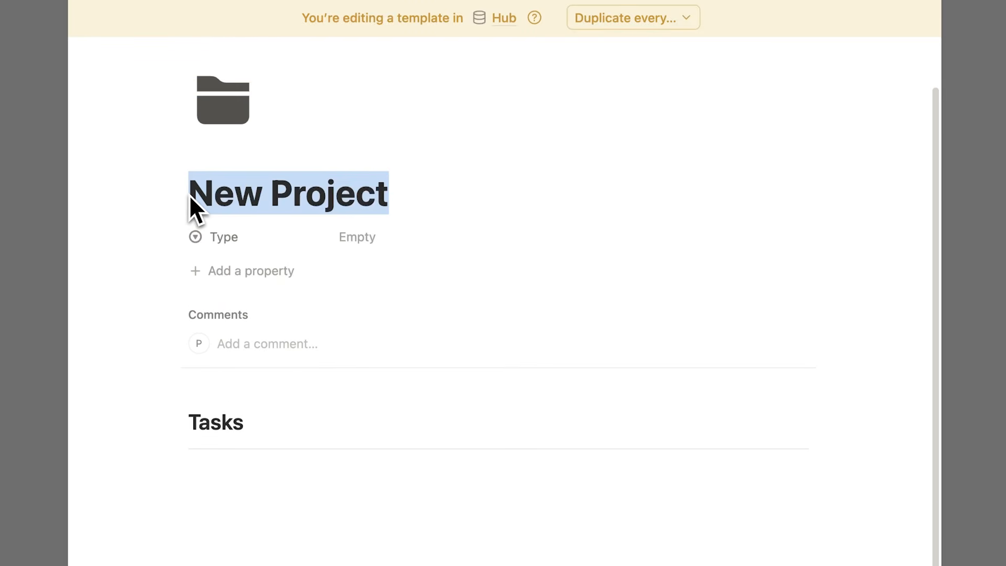
pyautogui.scroll(-2, 190, 194)
pyautogui.press('super+d')
pyautogui.doubleClick(215, 461)
pyautogui.write('Notes')
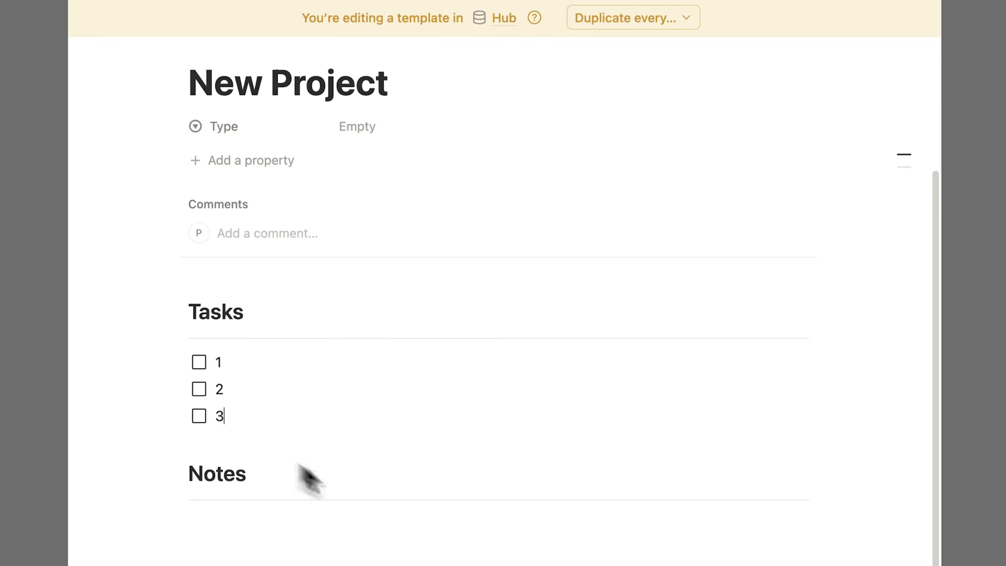
pyautogui.scroll(3, 309, 478)
pyautogui.click(991, 234)
# Step: Check the list of templates available for the Hub database and highlight the Hub title
pyautogui.click(680, 110)
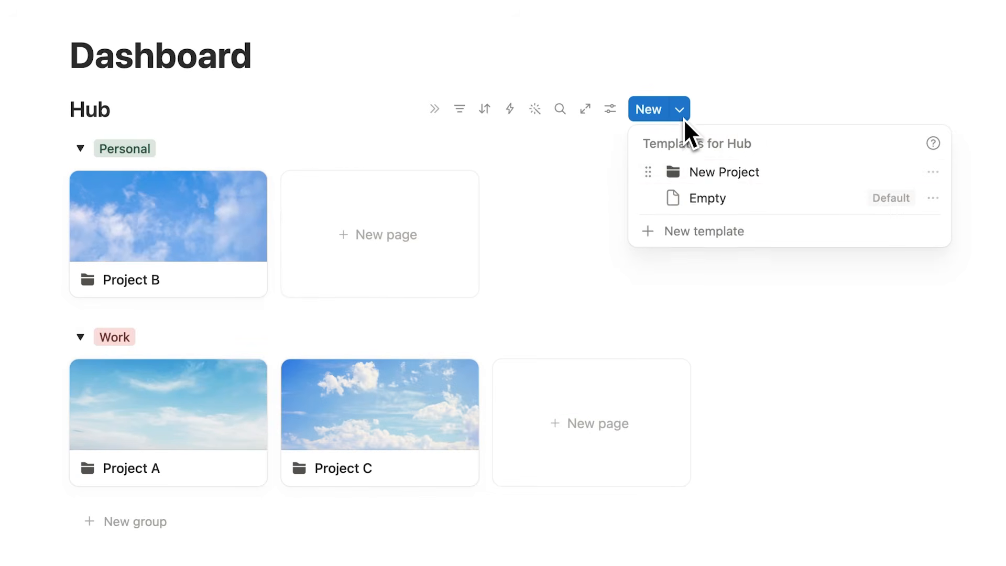
pyautogui.click(113, 111)
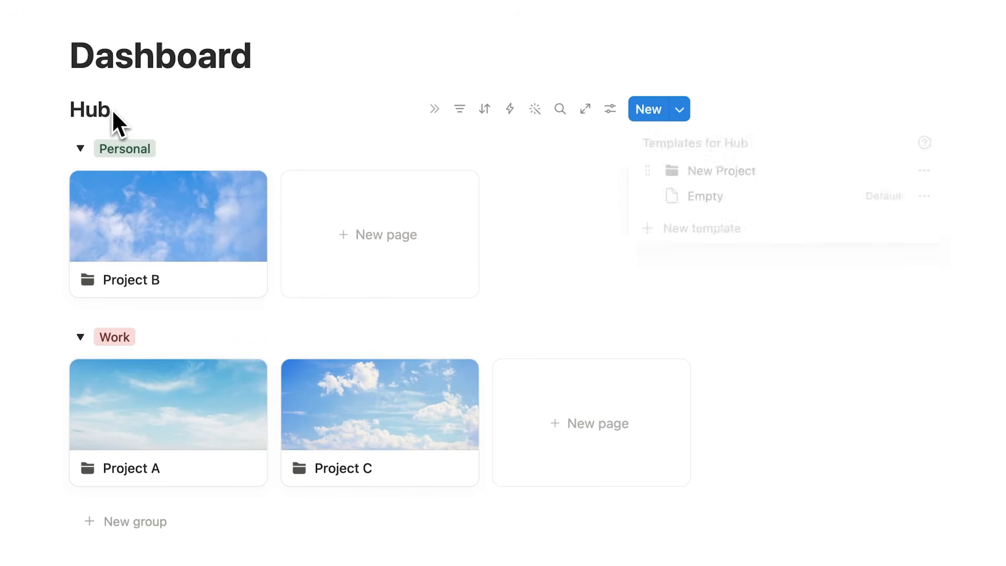
pyautogui.moveTo(108, 113); pyautogui.dragTo(71, 110)
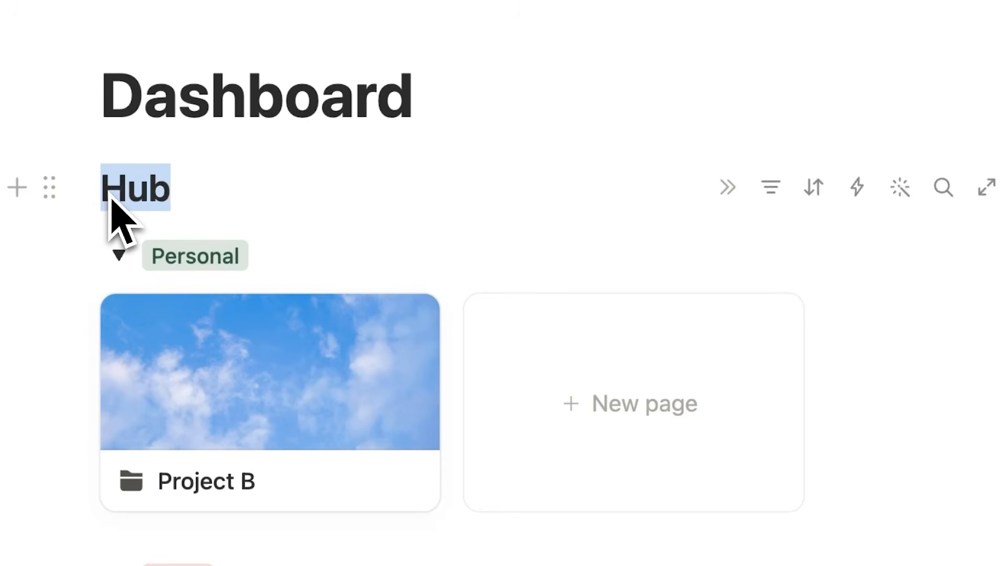
# Step: Apply the New Project template to the Project C page, and bring up the Hub's template list from the dashboard
pyautogui.click(477, 417)
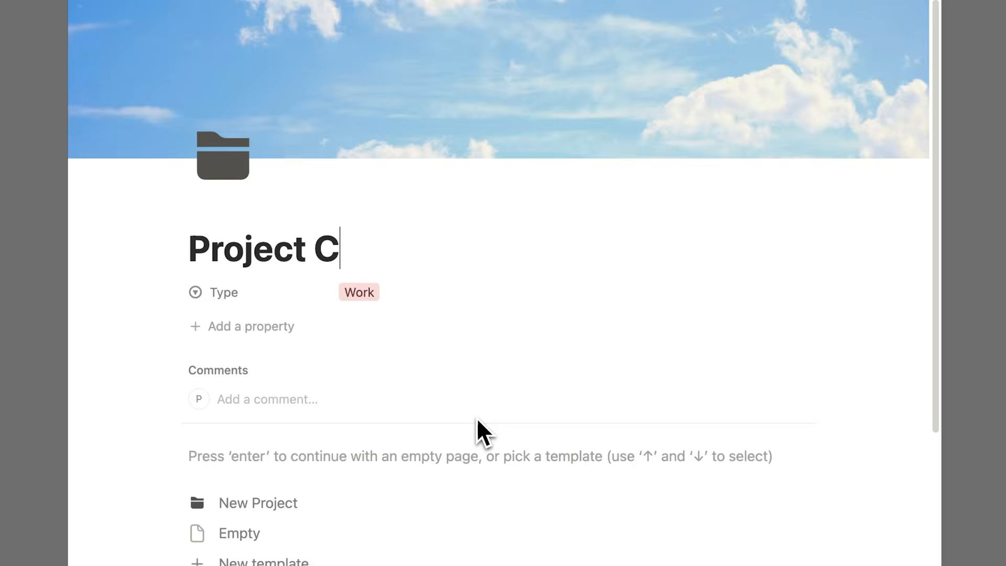
pyautogui.scroll(-5, 476, 416)
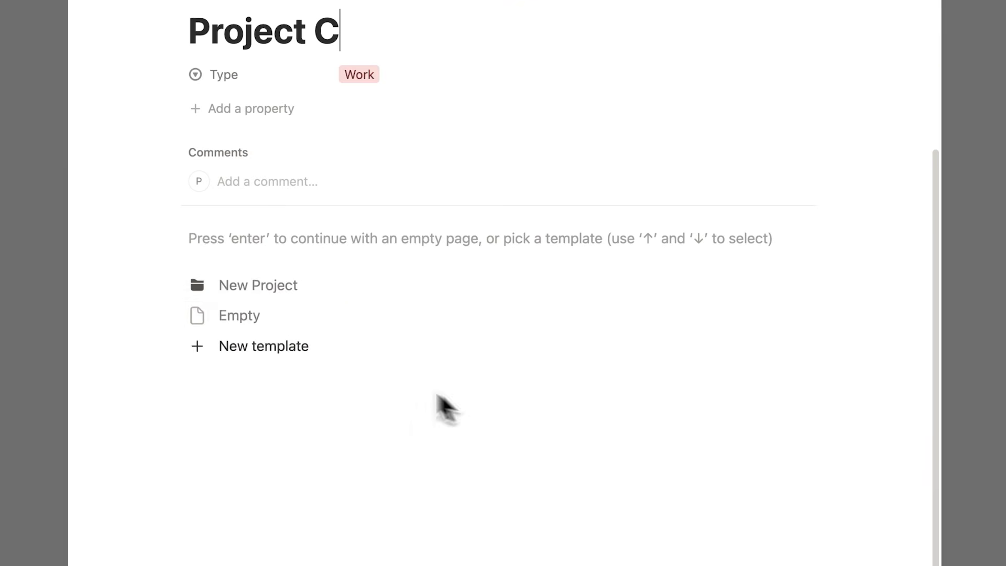
pyautogui.click(291, 295)
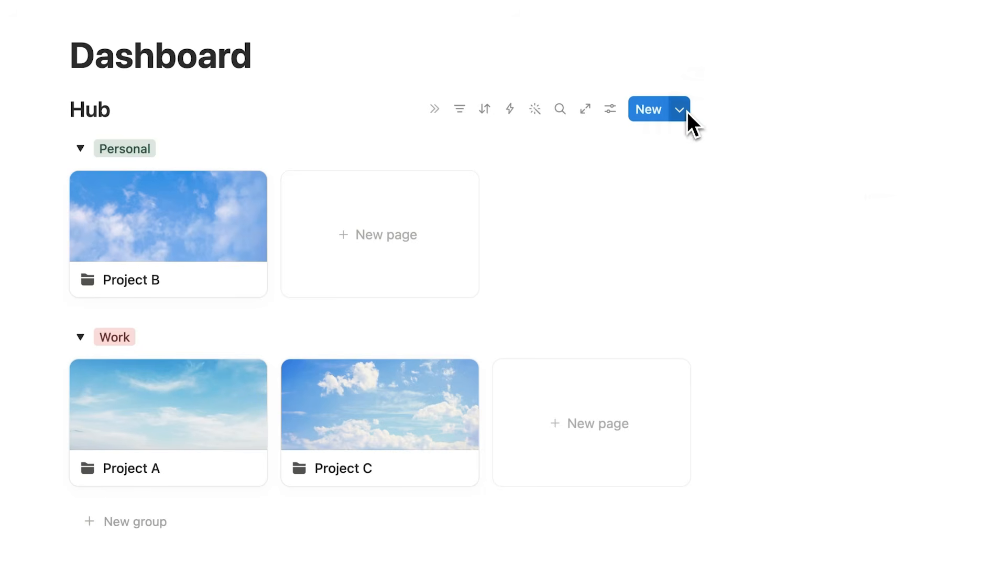
pyautogui.click(680, 110)
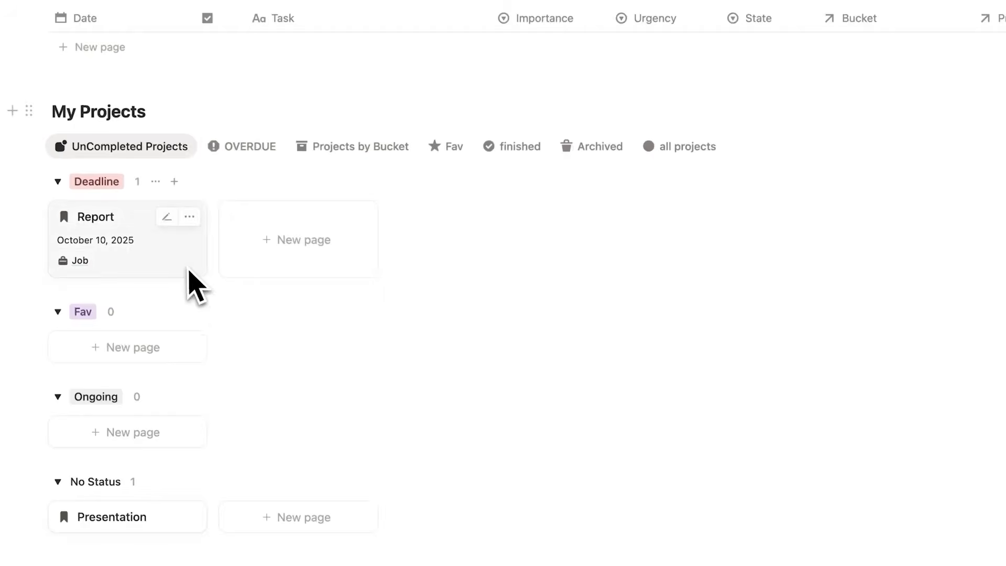
# Step: Open the Report project as a full page and review its properties, linked tasks, notes and bottlenecks
pyautogui.click(194, 285)
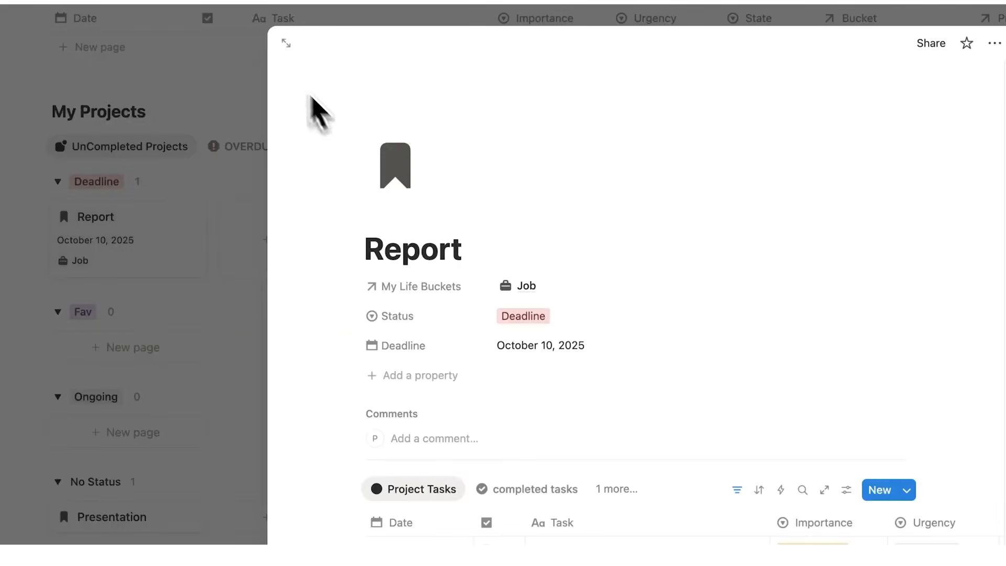
pyautogui.click(287, 43)
pyautogui.scroll(-4, 149, 171)
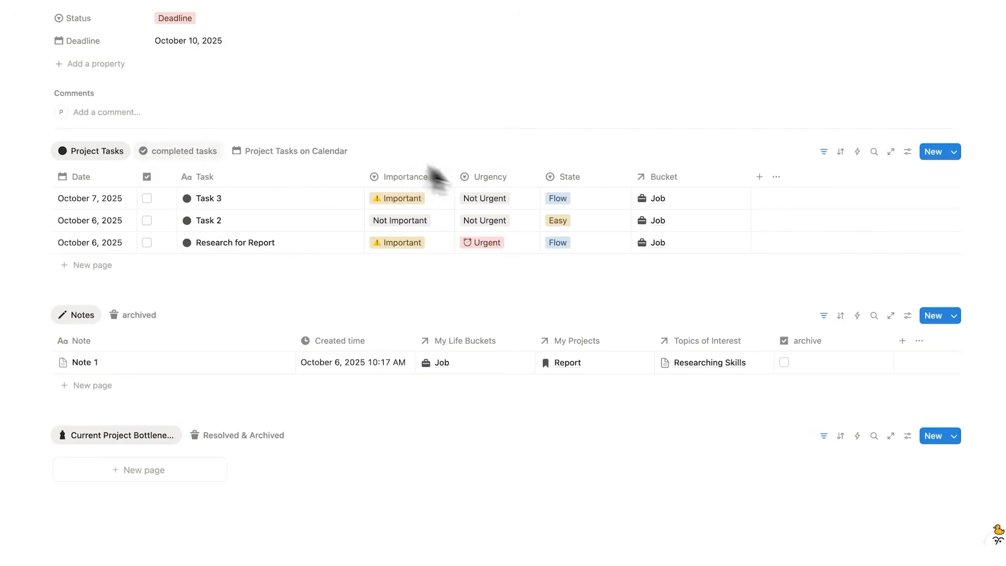
pyautogui.scroll(3, 399, 210)
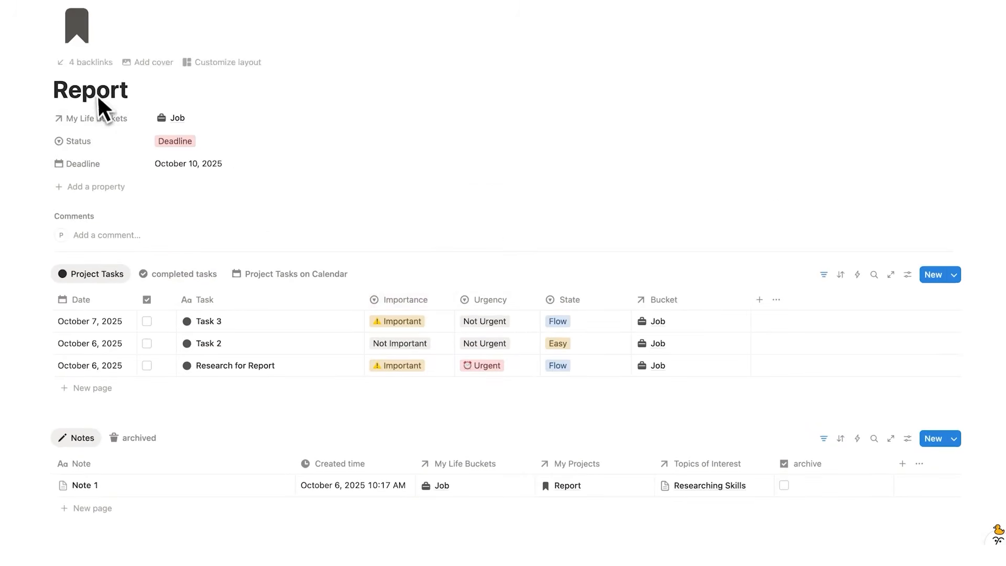
pyautogui.scroll(-5, 187, 158)
pyautogui.scroll(5, 190, 224)
pyautogui.scroll(-5, 182, 155)
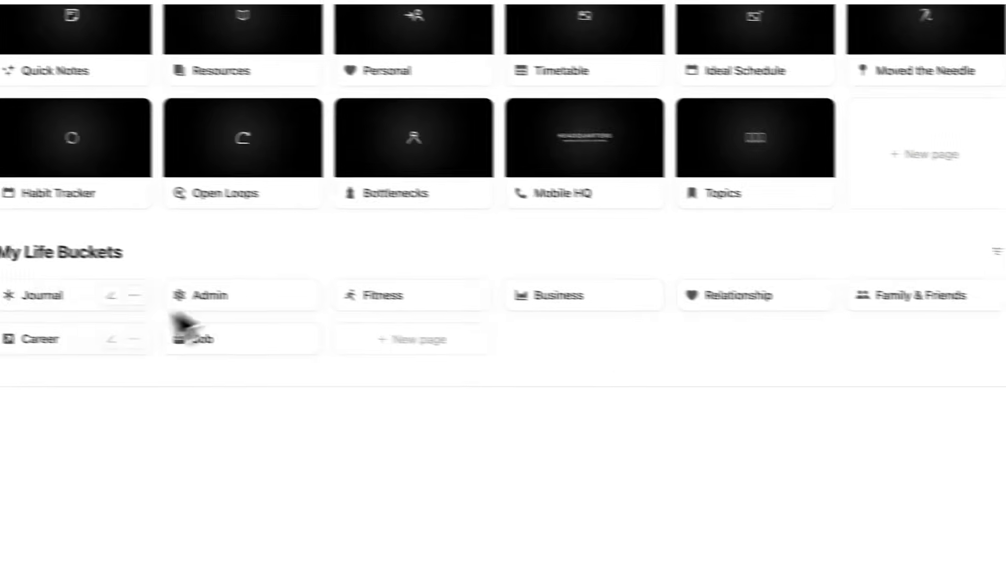
# Step: Open the Job life bucket as a full page and examine its daily tasks, uncompleted jobs, current projects and quick notes
pyautogui.click(262, 329)
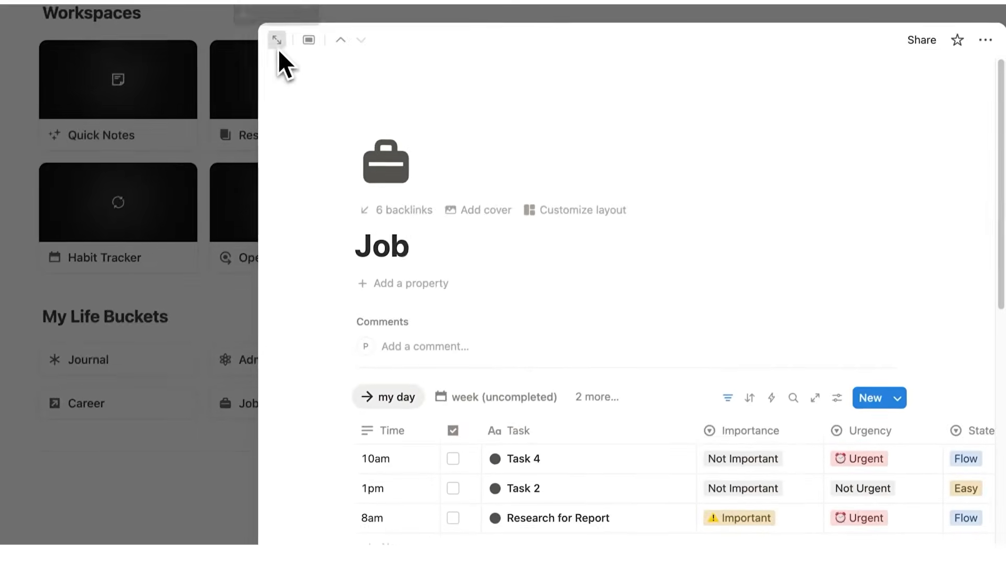
pyautogui.click(282, 8)
pyautogui.scroll(-5, 281, 74)
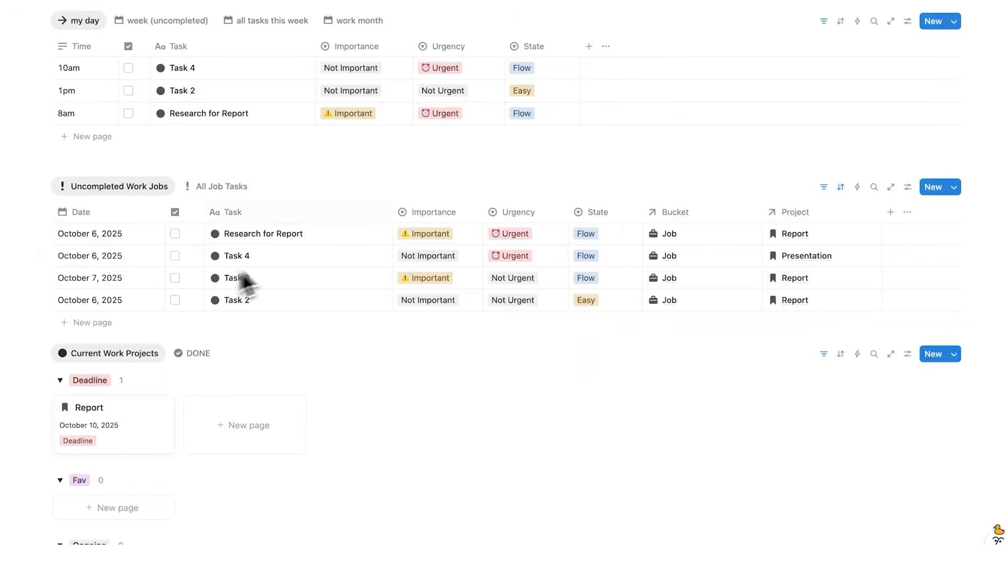
pyautogui.scroll(-3, 217, 189)
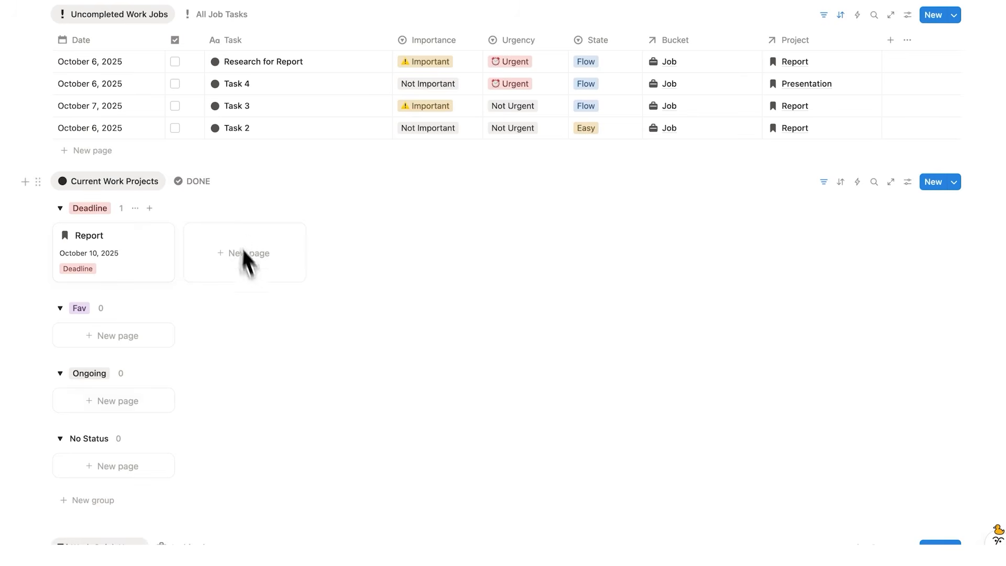
pyautogui.scroll(-4, 251, 222)
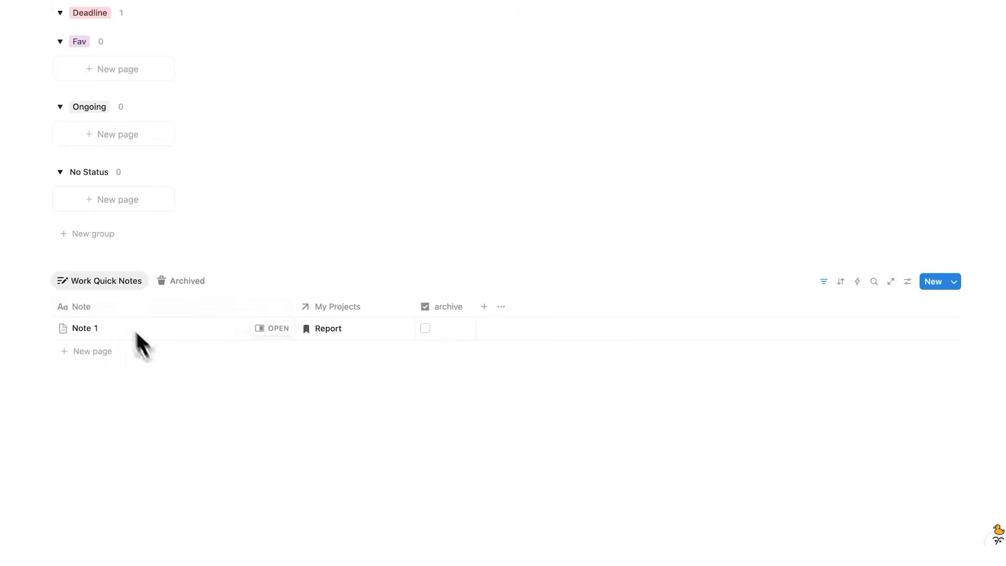